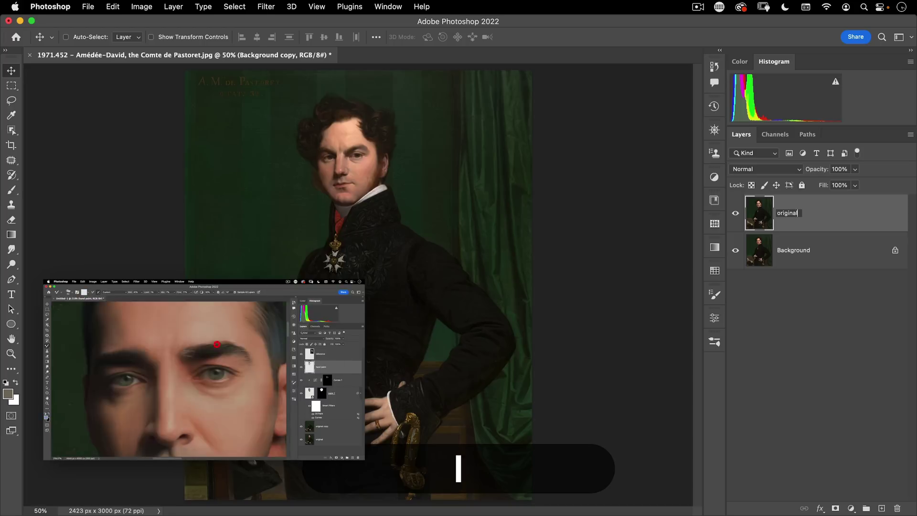
Name the duplicated layer original and place luke-braswell-oYFv-_JKsVk-unsplash.jpg above it as an embedded image.
key("Return")
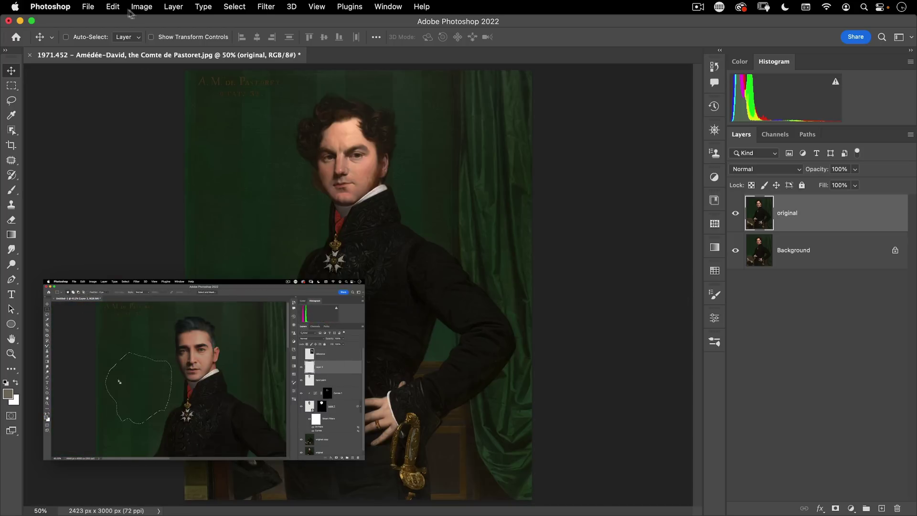
left_click(87, 6)
left_click(102, 227)
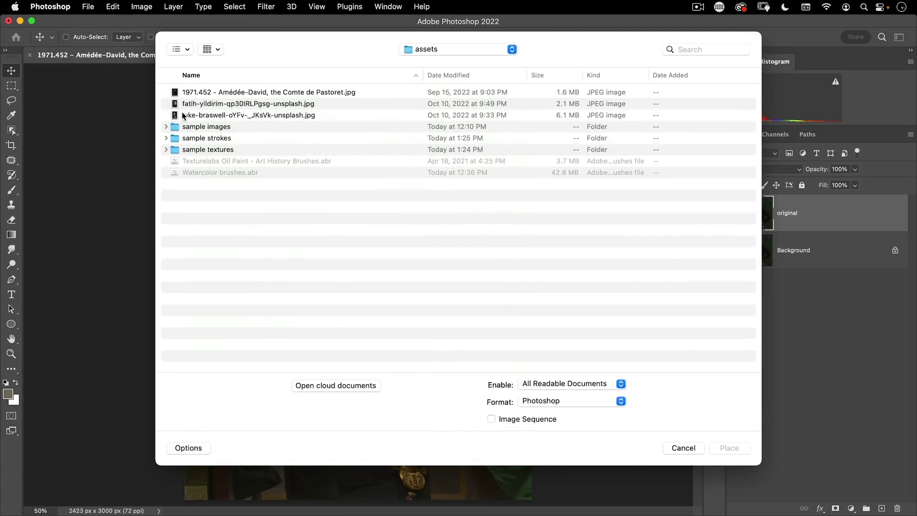
left_click(198, 116)
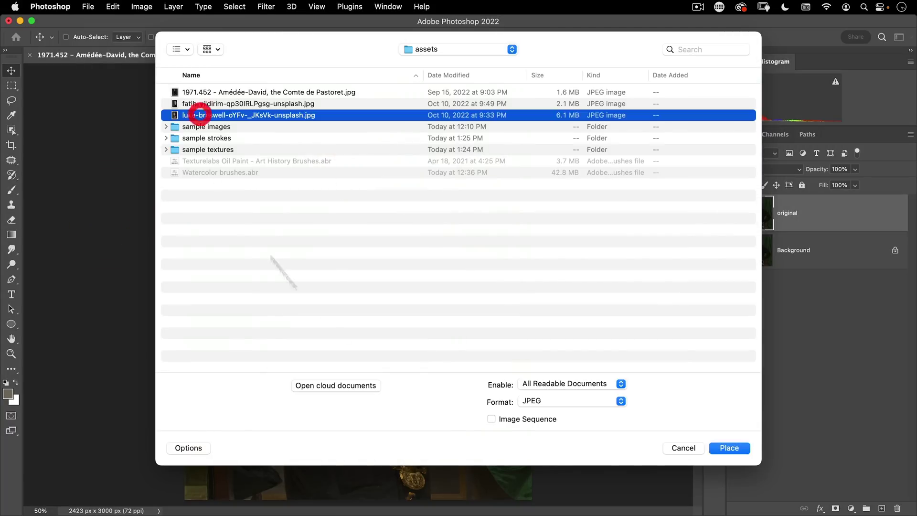
left_click(726, 448)
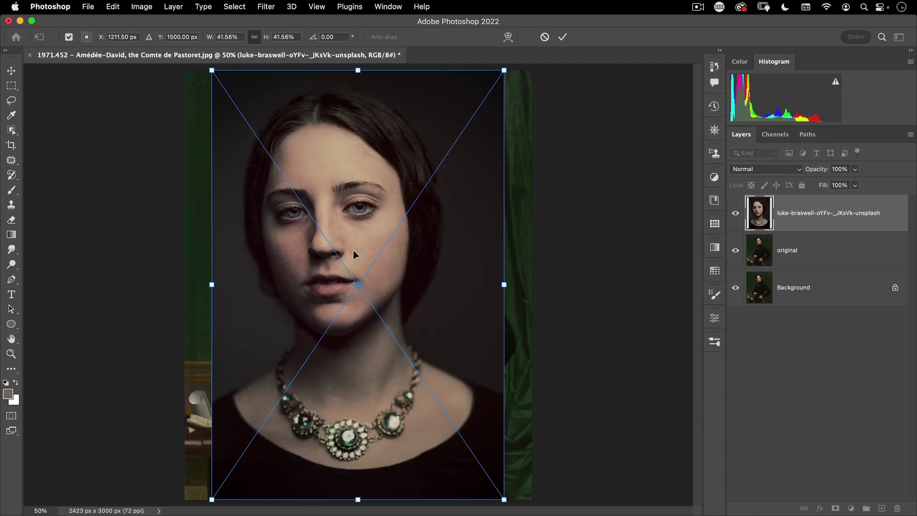
double_click(353, 250)
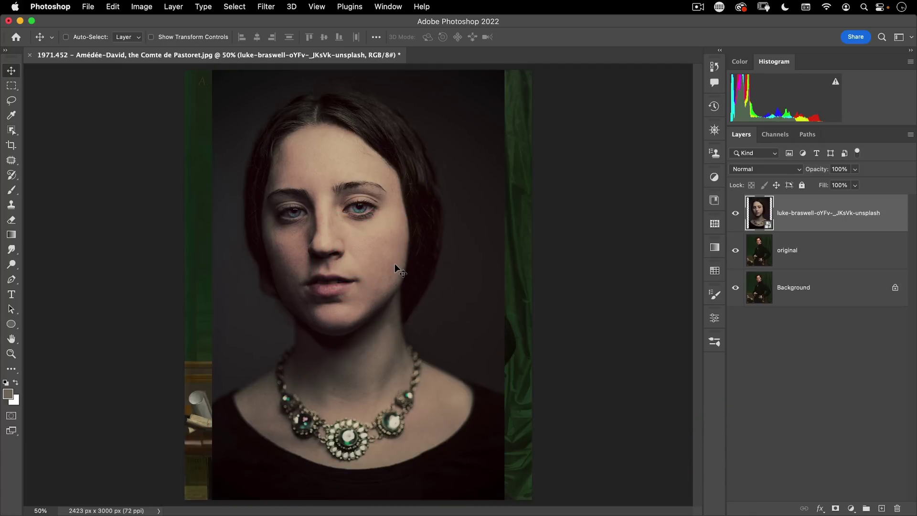
Set the placed portrait to 50% opacity, scale it to about 17.36%, and position its face over the painted face.
left_click_drag(334, 223, 403, 295)
key("5")
left_click_drag(371, 206, 411, 167)
left_click_drag(379, 232, 372, 126)
key("super+t")
left_click_drag(91, 377, 254, 365)
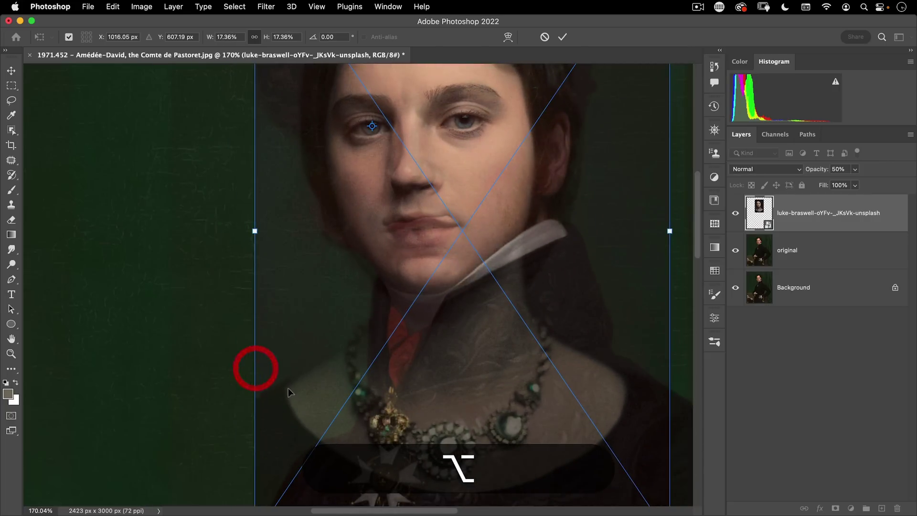
Scale the portrait to about 16.16% around its eye so the features align with the painted face, and apply the transform.
left_click_drag(411, 276, 393, 282)
left_click_drag(419, 253, 402, 270)
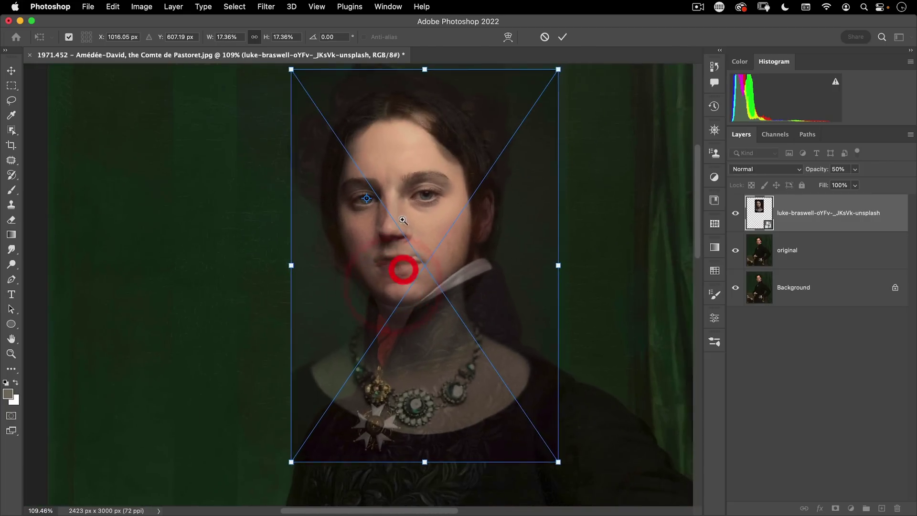
left_click_drag(403, 220, 414, 199)
left_click_drag(399, 241, 412, 220)
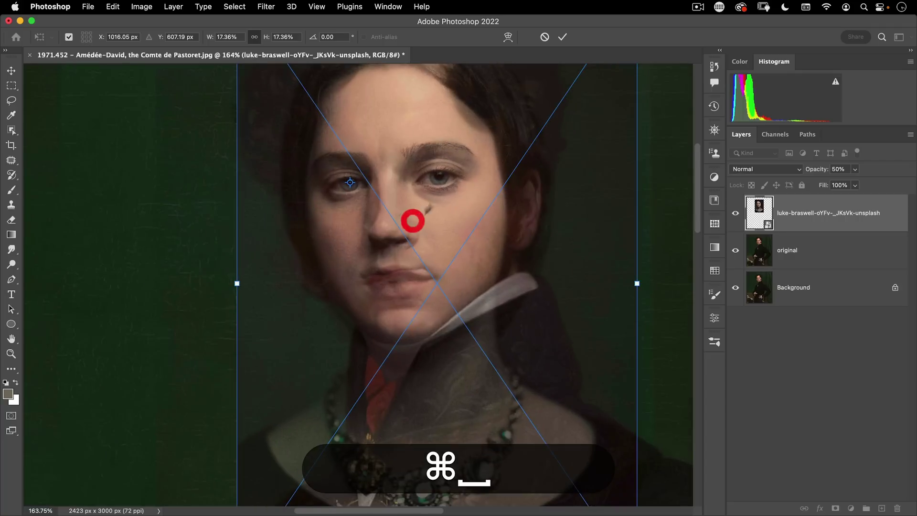
key("alt")
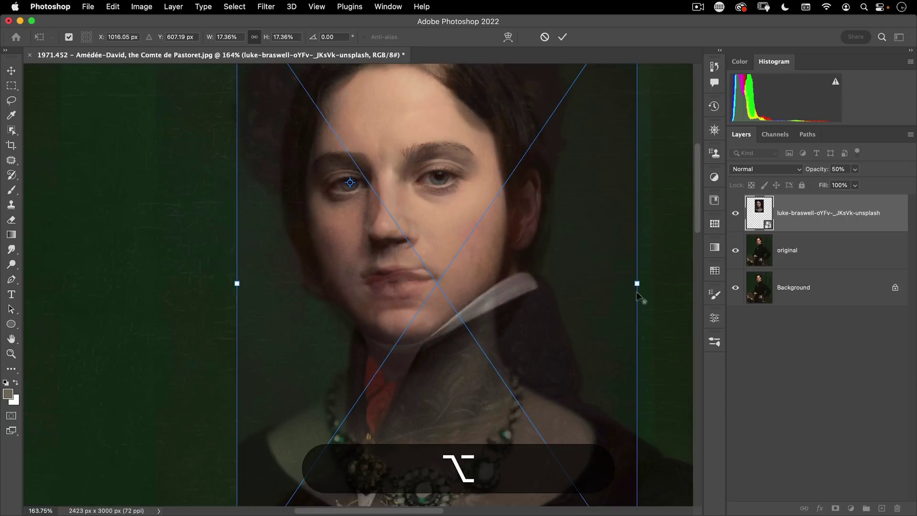
mouse_move(638, 288)
left_mouse_down()
mouse_move(608, 291)
mouse_move(618, 285)
left_mouse_up()
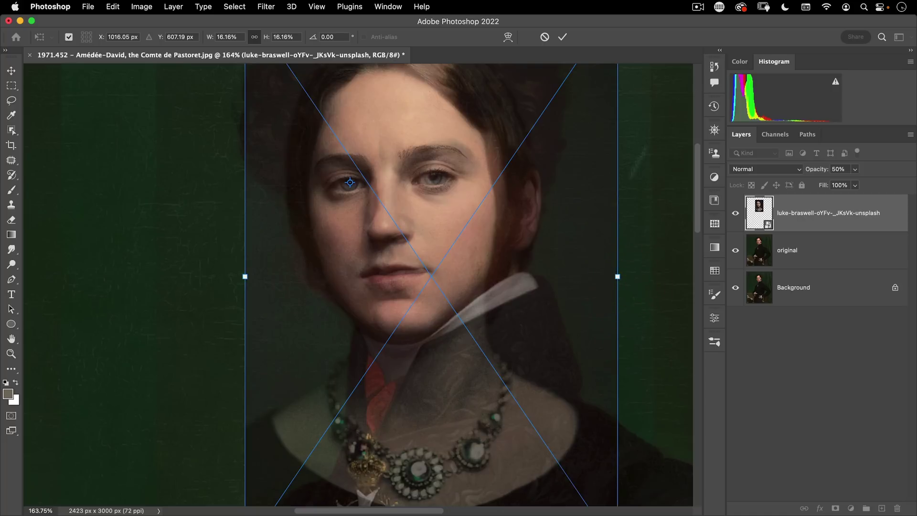
left_click_drag(639, 285, 618, 275)
double_click(512, 276)
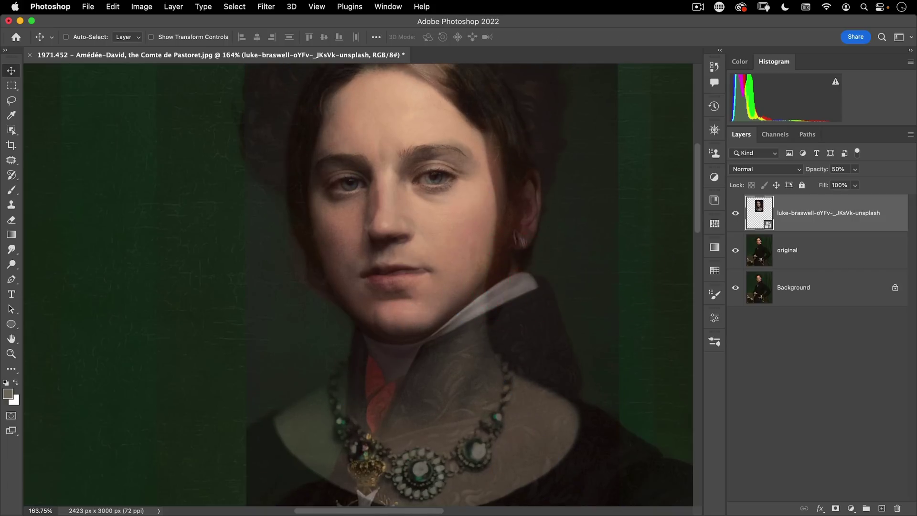
Restore the portrait layer to 100% opacity and mask it to a lasso selection around the face, from forehead to chin.
key("0")
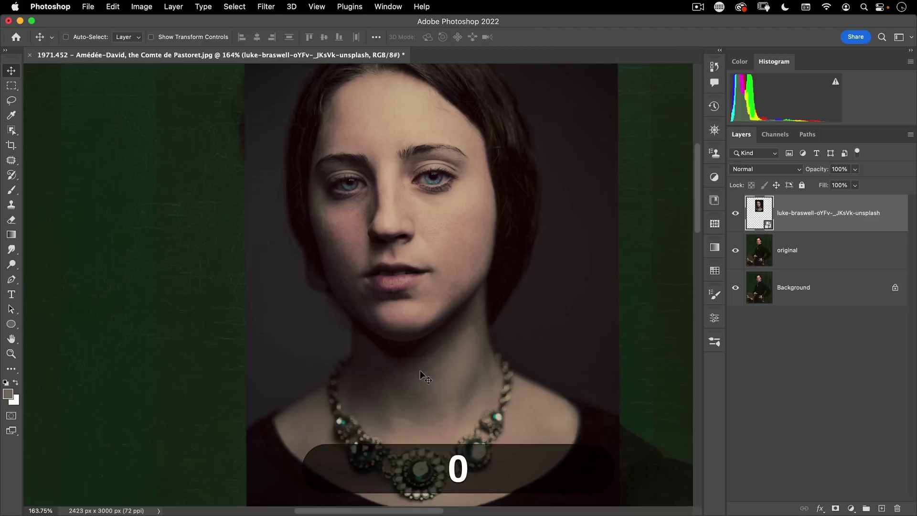
left_click(14, 101)
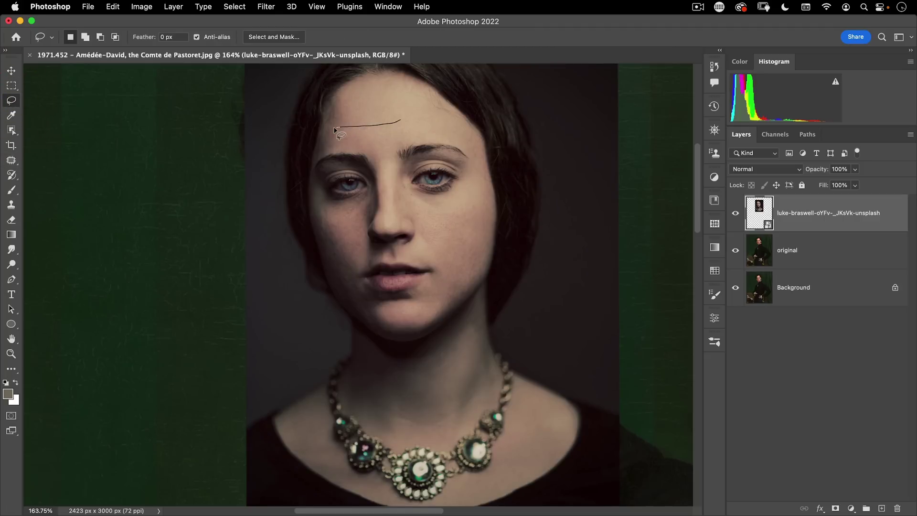
left_click_drag(335, 129, 335, 128)
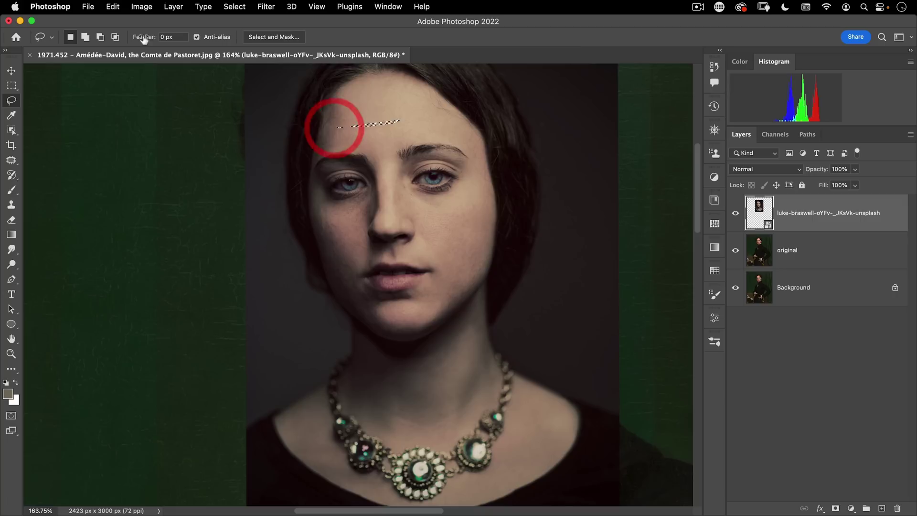
left_click(368, 114)
left_click_drag(420, 119, 386, 123)
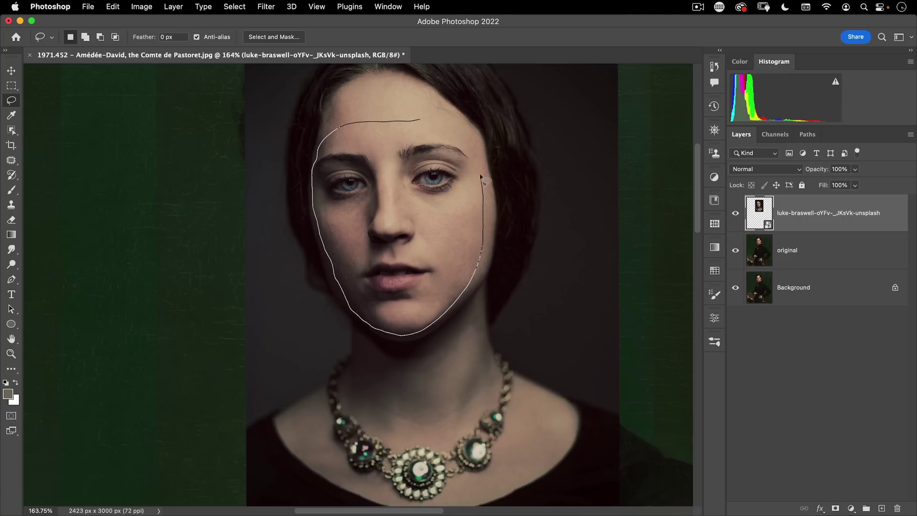
left_click_drag(426, 116, 420, 117)
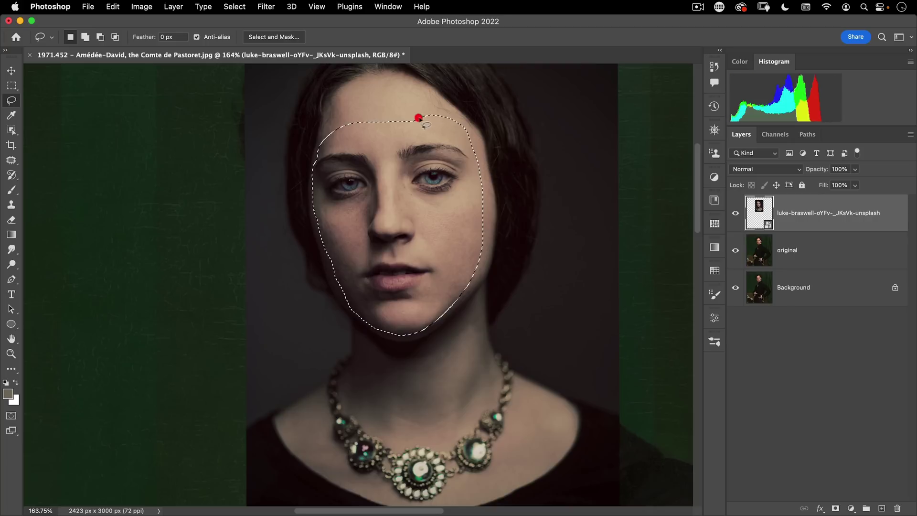
left_click(836, 509)
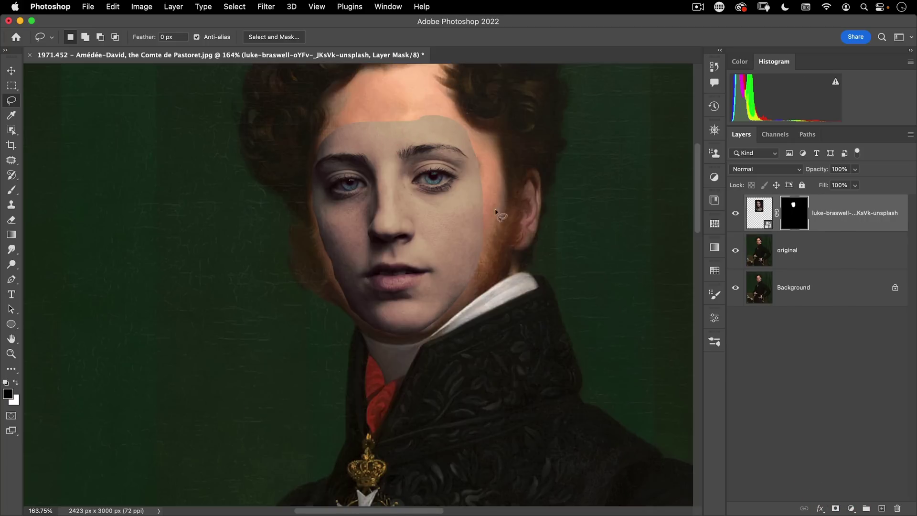
Lasso the outer edge of the shadowed cheek and fill it with black on the layer mask, then deselect.
left_click_drag(465, 234, 417, 277)
left_click(405, 279)
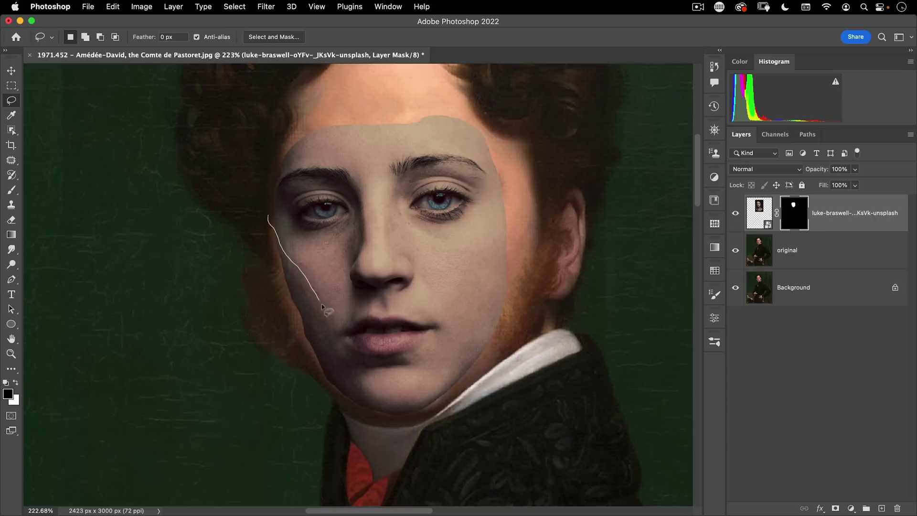
left_click_drag(307, 400, 266, 369)
left_click(795, 216)
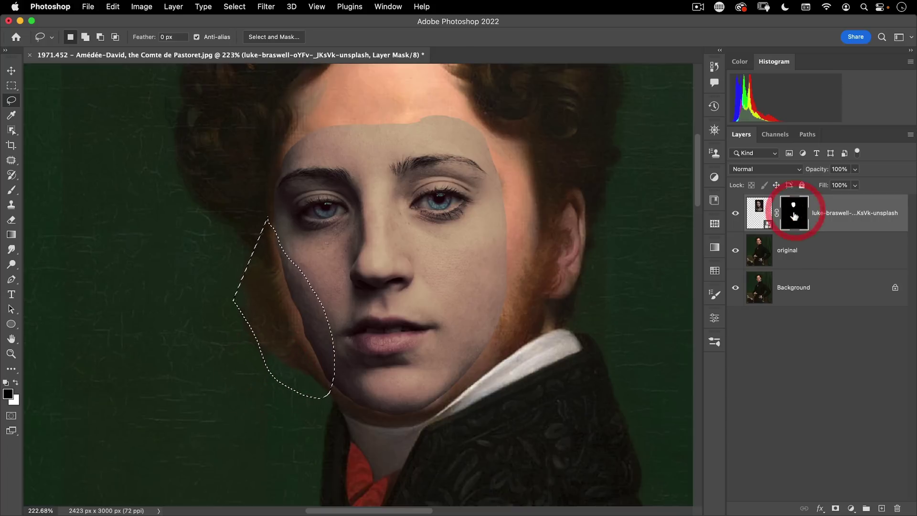
key("alt+BackSpace")
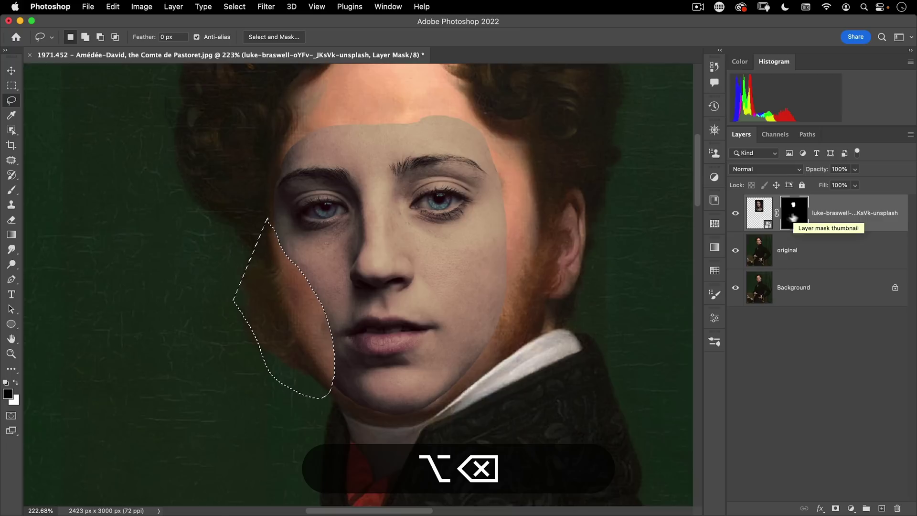
left_click(460, 191)
Lasso the temple area beside the lit-side eye and fill it with white on the layer mask, then deselect.
left_click_drag(468, 132, 488, 142)
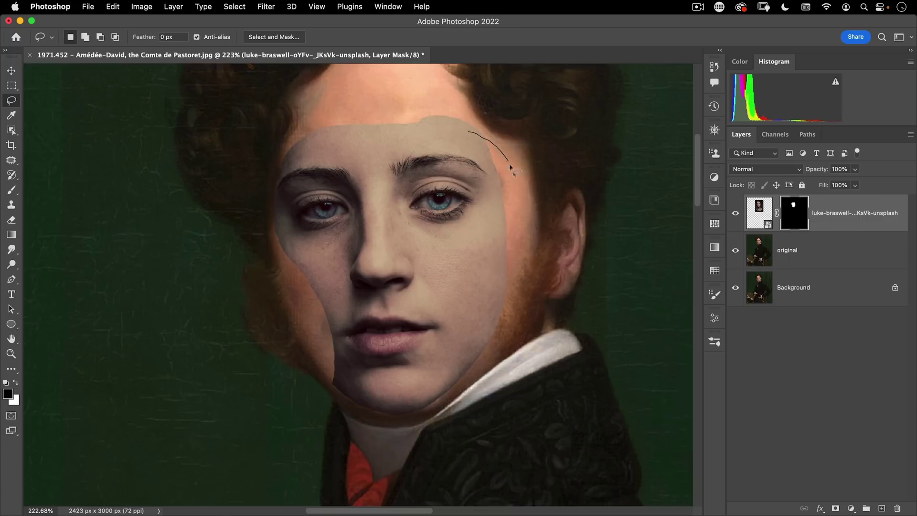
left_click_drag(488, 232, 472, 199)
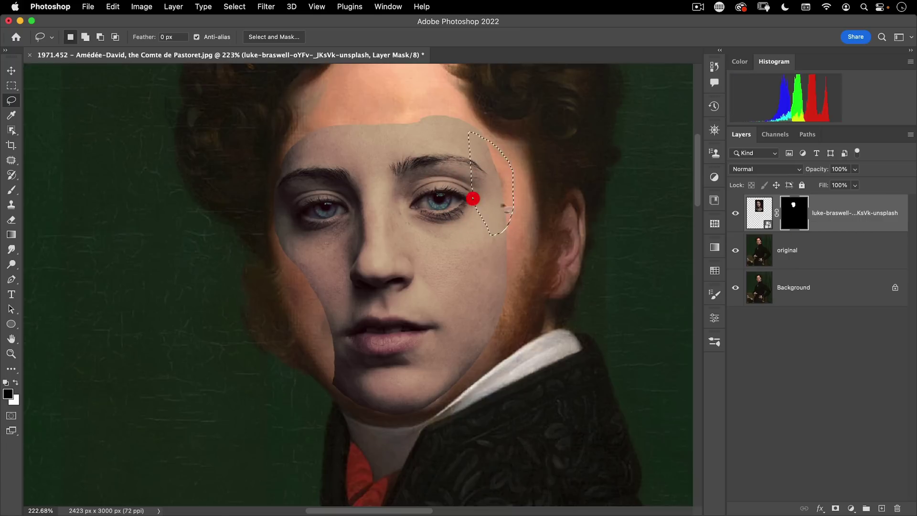
left_click(800, 219)
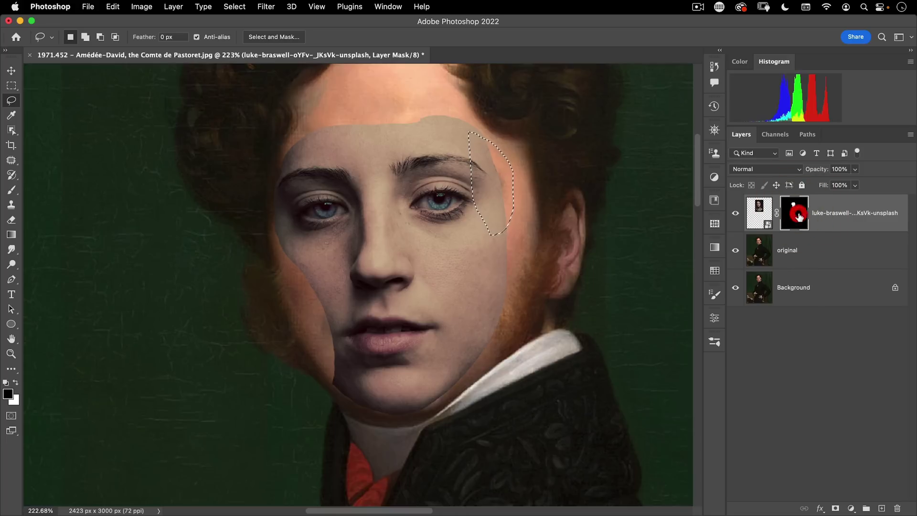
key("super+BackSpace")
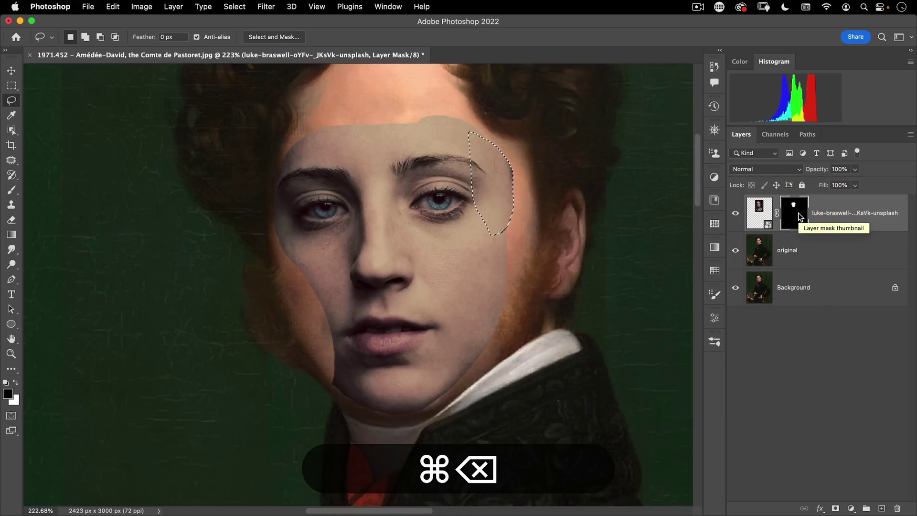
left_click(498, 104)
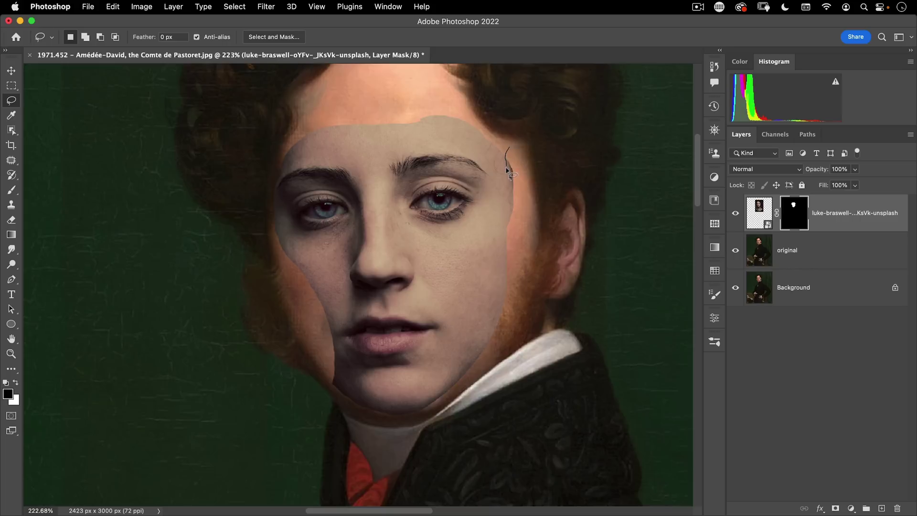
Lasso a narrow sliver at the outer edge of the lit-side temple and fill it with black on the mask.
left_click_drag(528, 186, 525, 160)
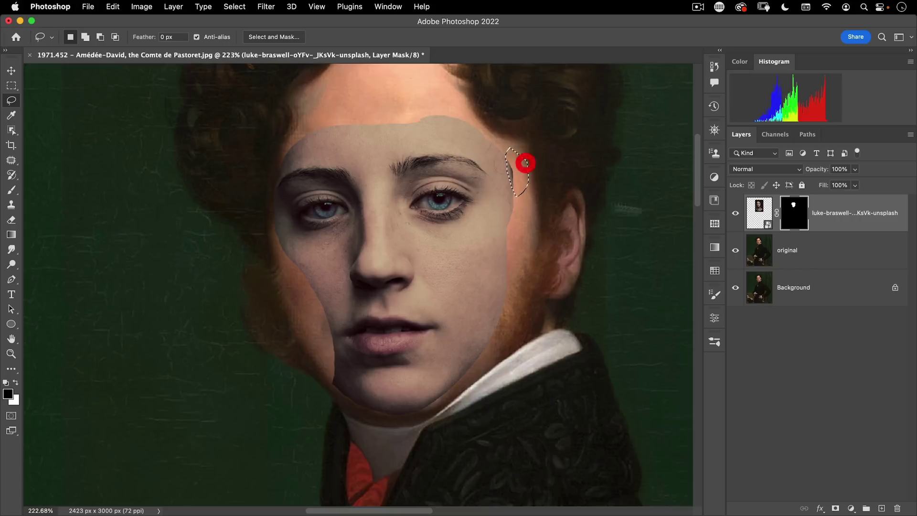
key("alt+BackSpace")
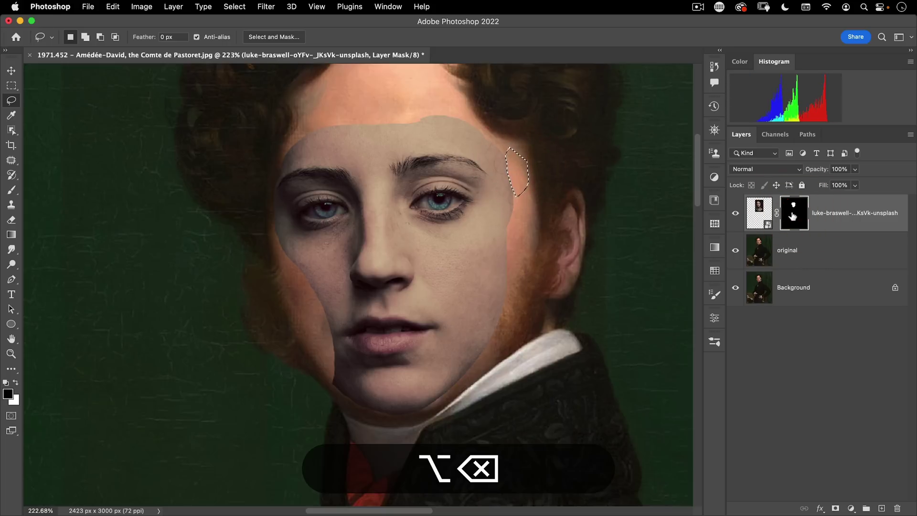
left_click(456, 299)
Lasso the shadowed cheek area beside the mouth corner and fill it with white on the layer mask, then deselect.
left_click_drag(401, 302, 391, 328)
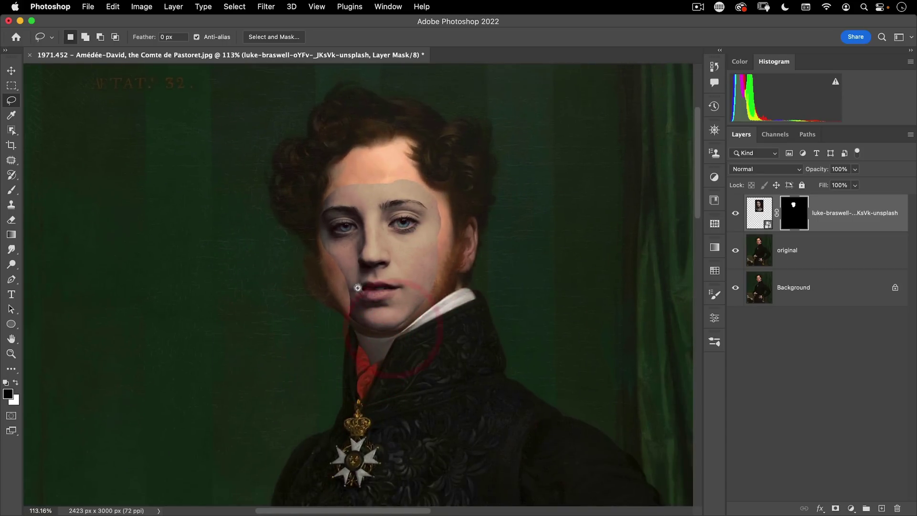
left_click_drag(358, 289, 390, 267)
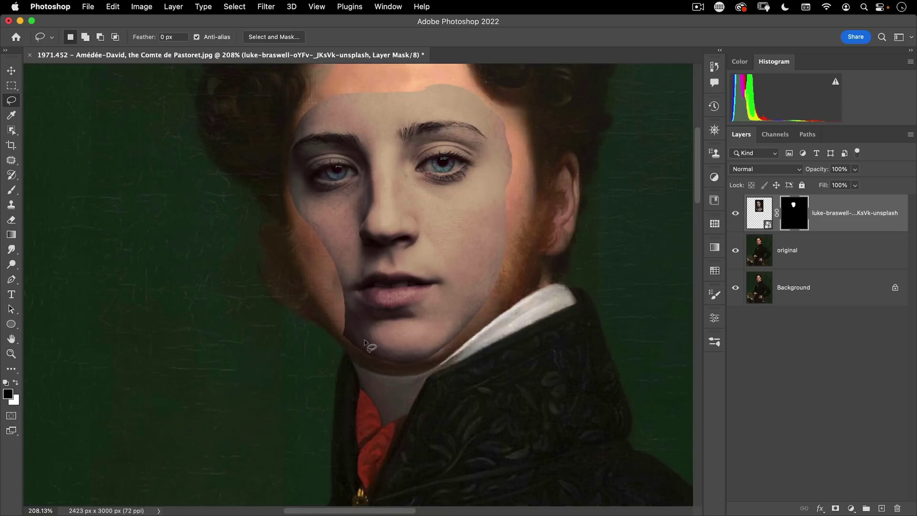
left_click_drag(348, 340, 367, 328)
left_click(367, 329)
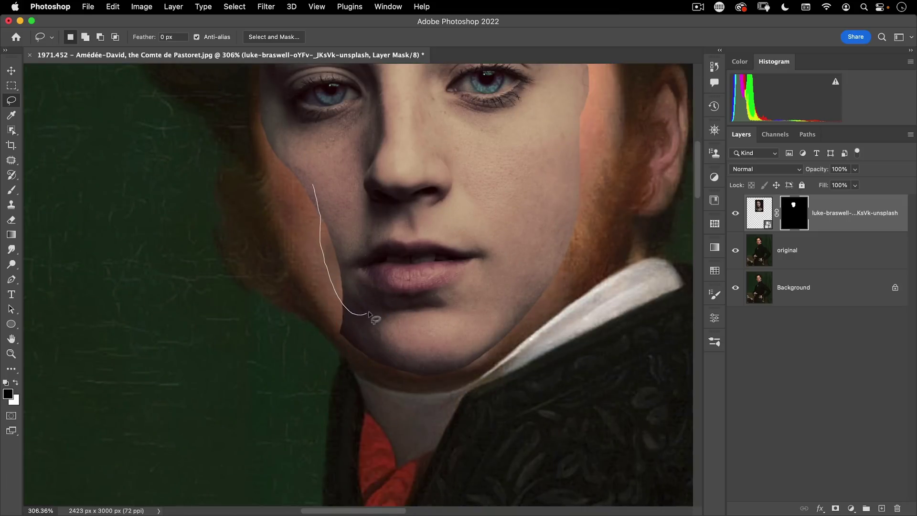
left_click_drag(357, 236, 352, 218)
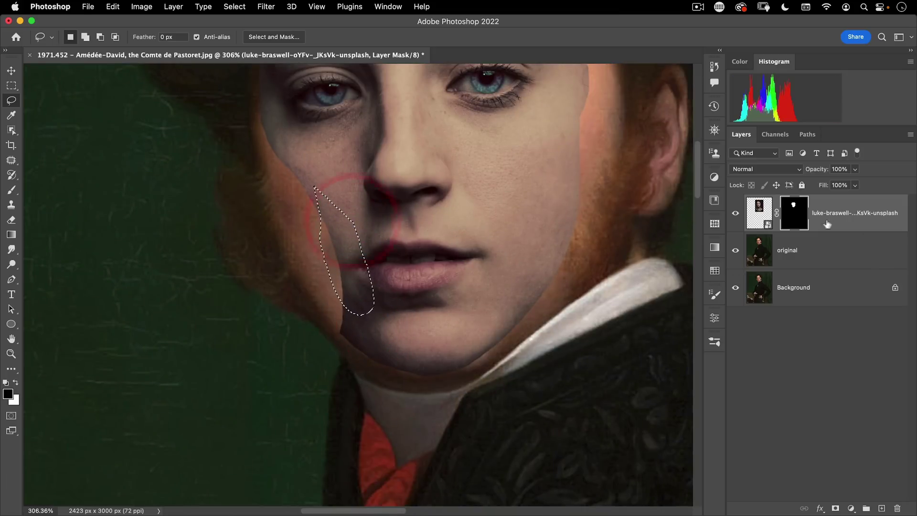
left_click(799, 221)
key("super+BackSpace")
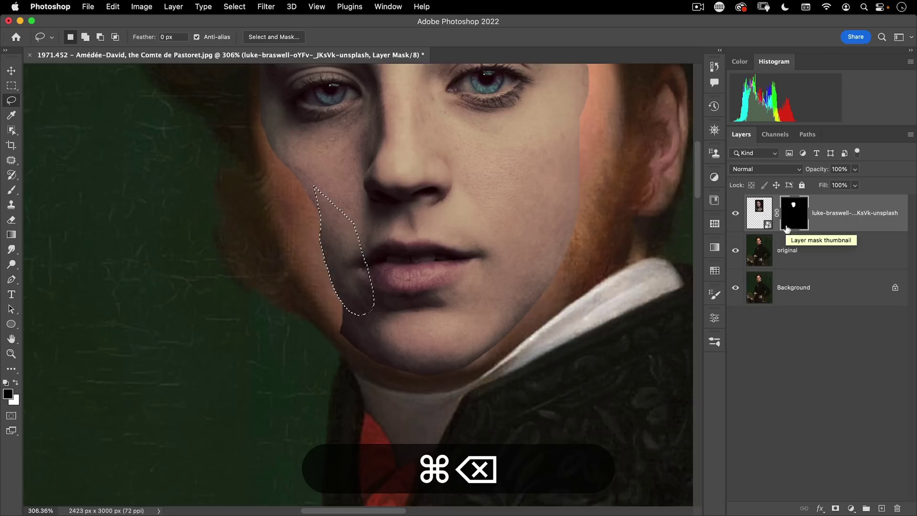
left_click(348, 328)
Lasso the shadowed jaw edge from below the mouth corner to the chin and fill it with black on the mask.
mouse_move(337, 301)
left_mouse_down()
mouse_move(356, 346)
mouse_move(339, 297)
mouse_move(352, 320)
left_mouse_up()
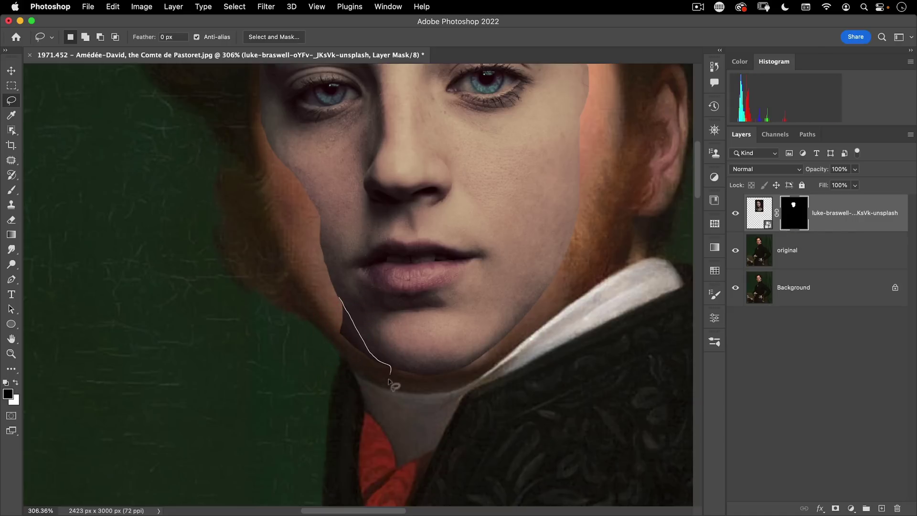
left_click_drag(303, 340, 303, 317)
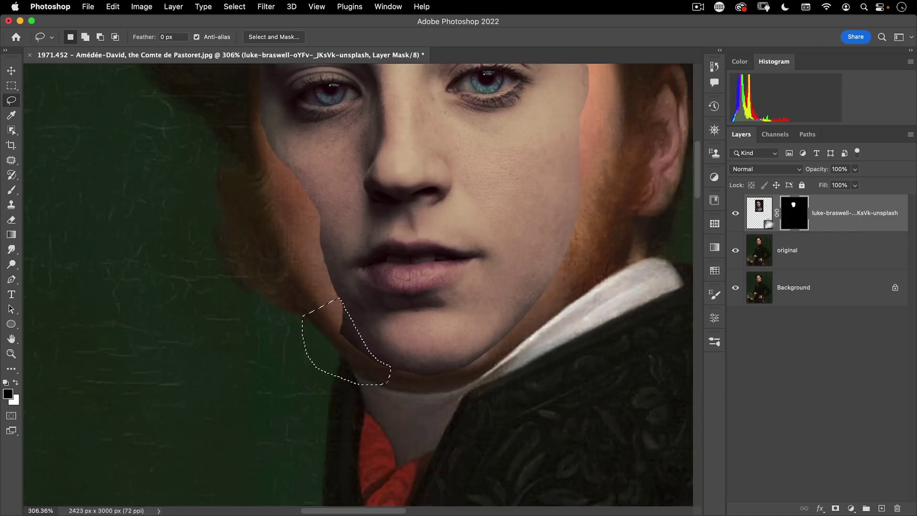
key("alt+BackSpace")
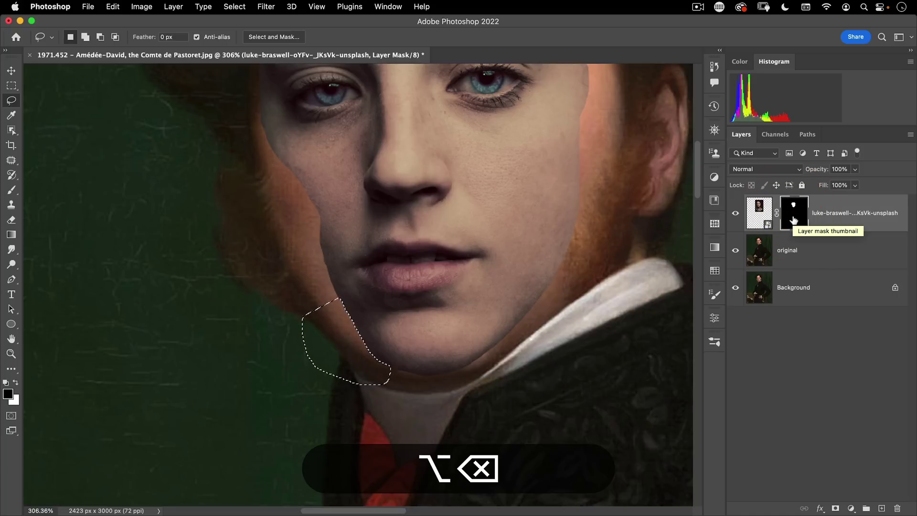
Clear the jaw selection and switch to the Move tool with the whole head in view.
key("super+d")
left_click_drag(373, 199, 312, 360)
left_click(411, 337)
left_click_drag(400, 289, 412, 289)
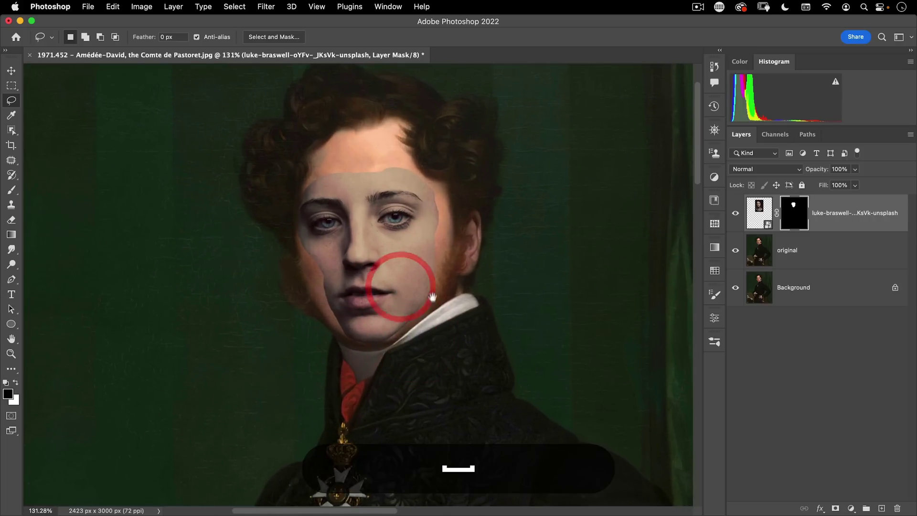
key("v")
left_click_drag(414, 328, 389, 327)
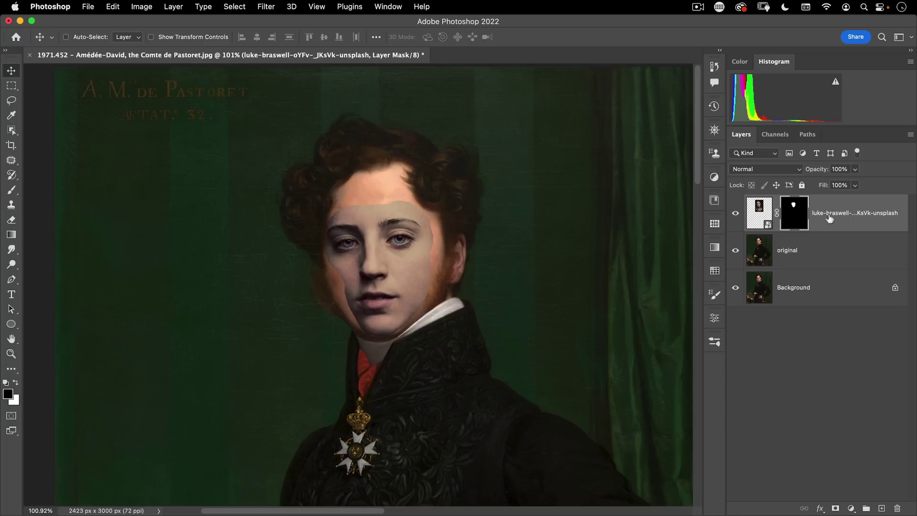
Duplicate the masked portrait layer and place the copy directly beneath the original layer as a backup.
right_click(846, 214)
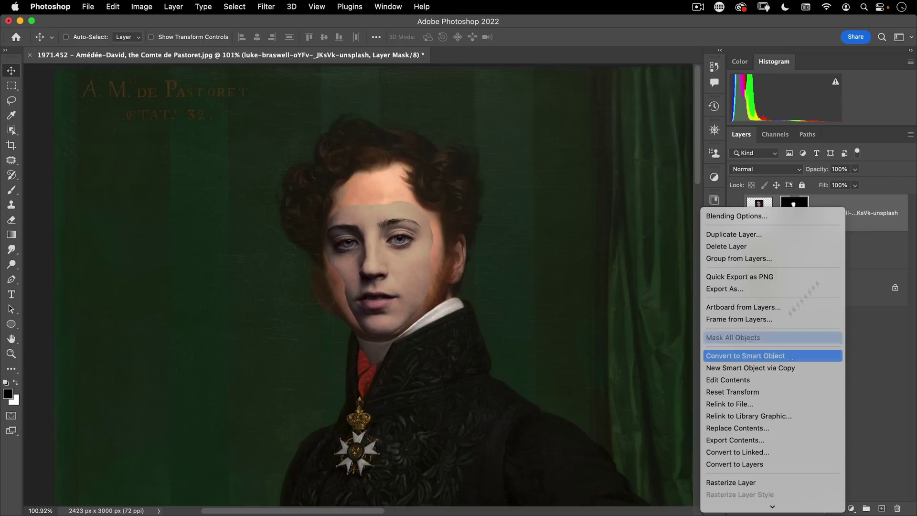
left_click(910, 182)
left_click_drag(760, 215, 766, 261)
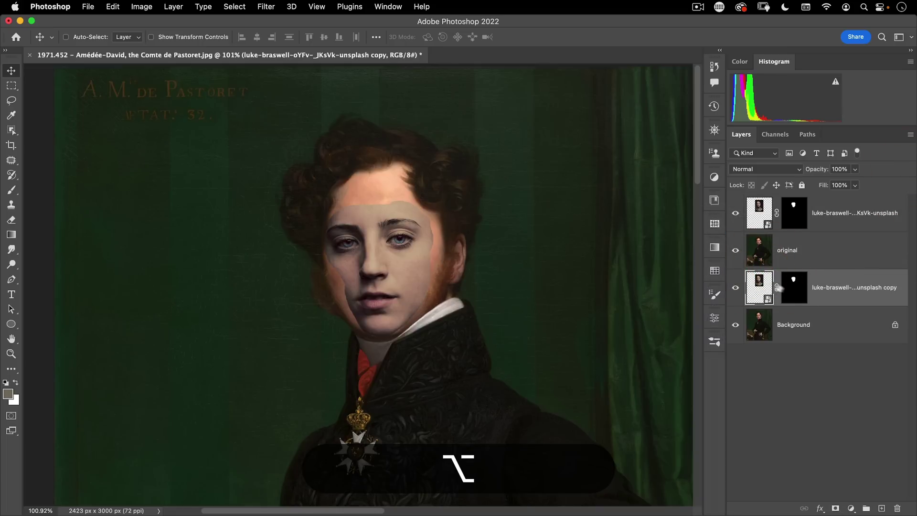
Rasterize the top portrait layer and apply its layer mask so only the cut-out face remains.
left_click(794, 212)
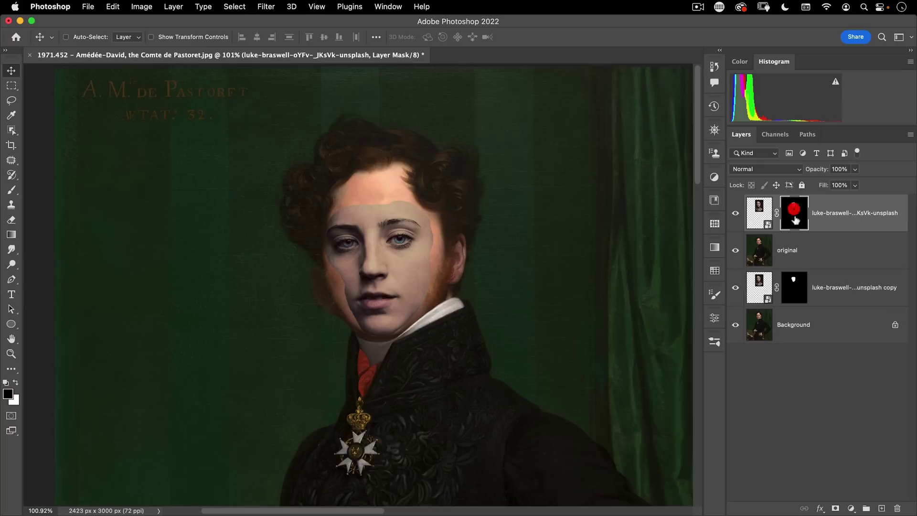
right_click(800, 216)
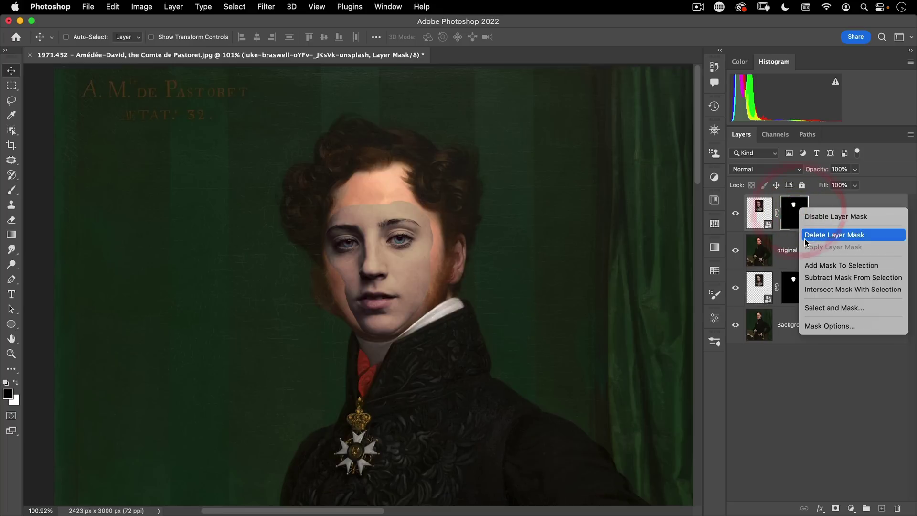
left_click(767, 203)
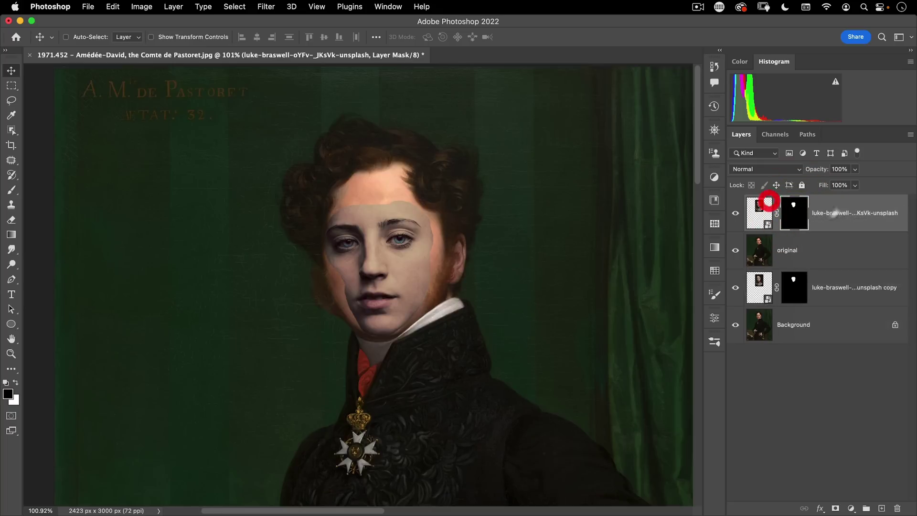
right_click(845, 213)
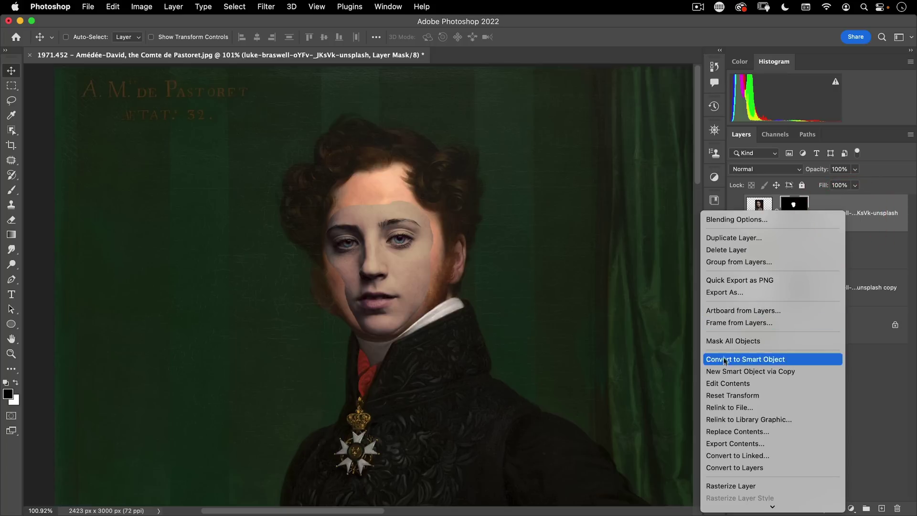
left_click(706, 486)
right_click(793, 211)
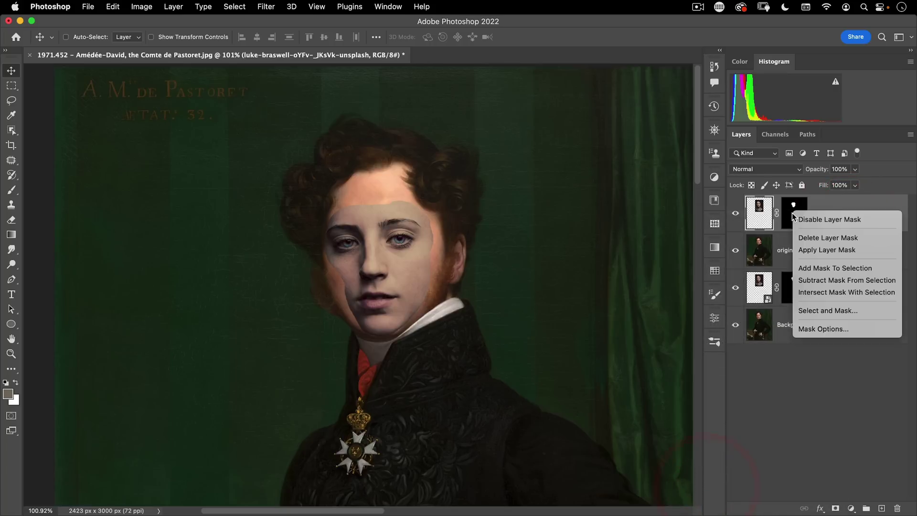
left_click(816, 250)
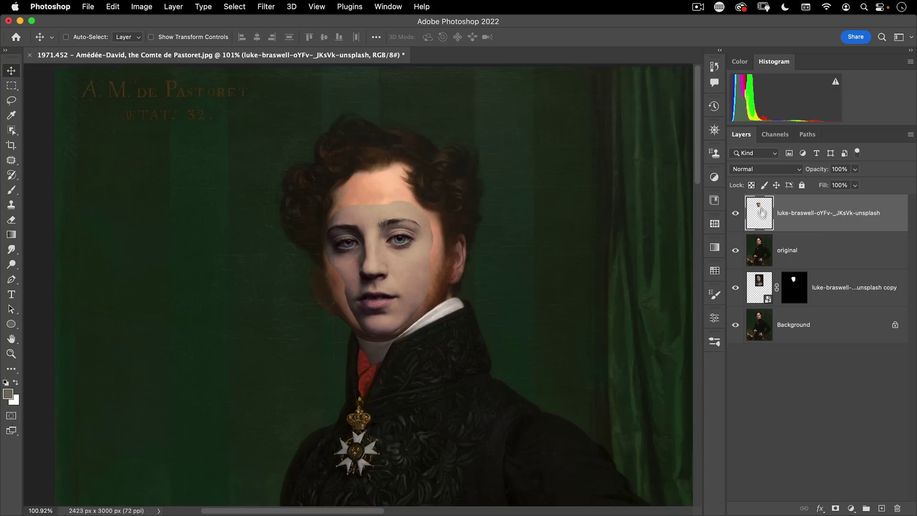
Load the cut-out face's outline as a selection with the original layer active, and hide the face layer.
left_click(760, 251)
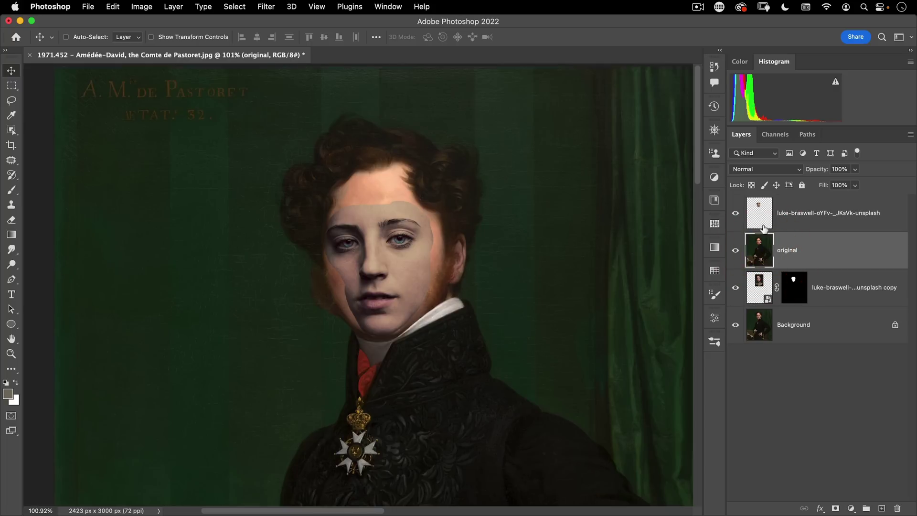
key("super")
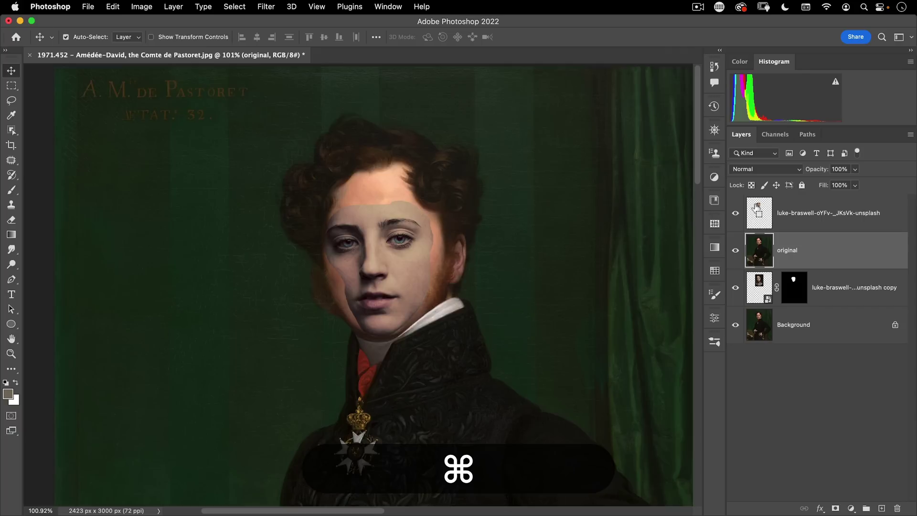
left_click(757, 208, "super")
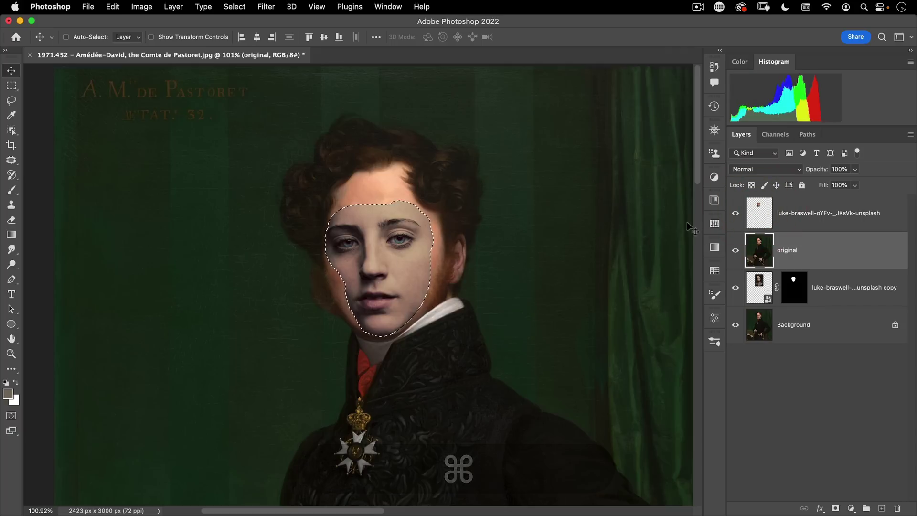
left_click(736, 213)
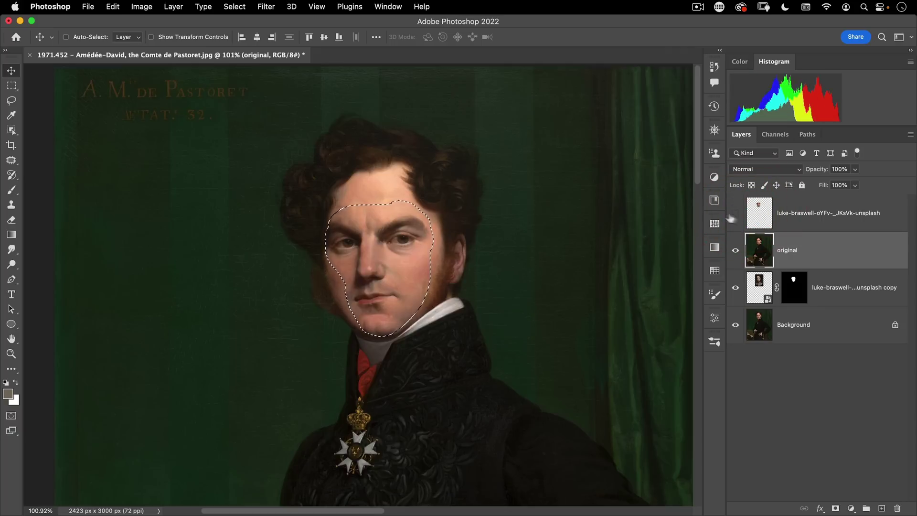
left_click(767, 251)
key("super+space")
left_click_drag(402, 274, 465, 275)
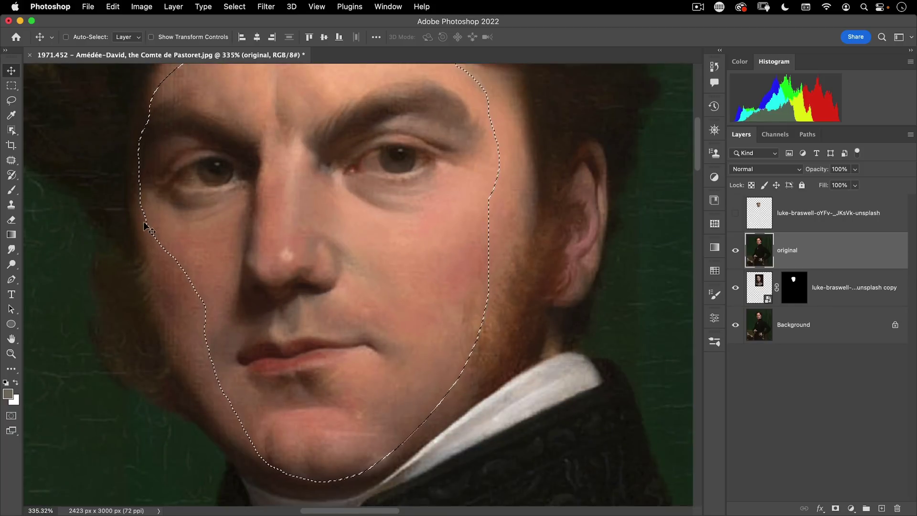
left_click(735, 214)
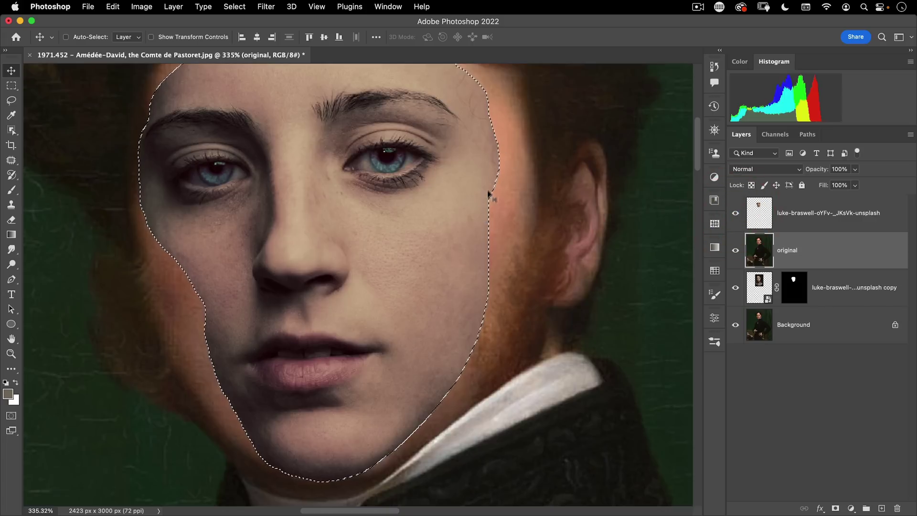
left_click(735, 214)
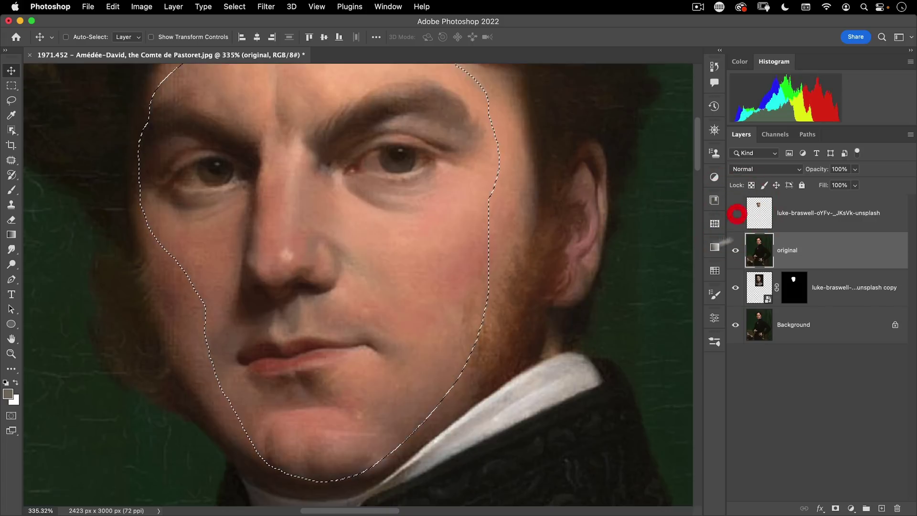
Contract the face-shaped selection by 3 pixels.
left_click(231, 10)
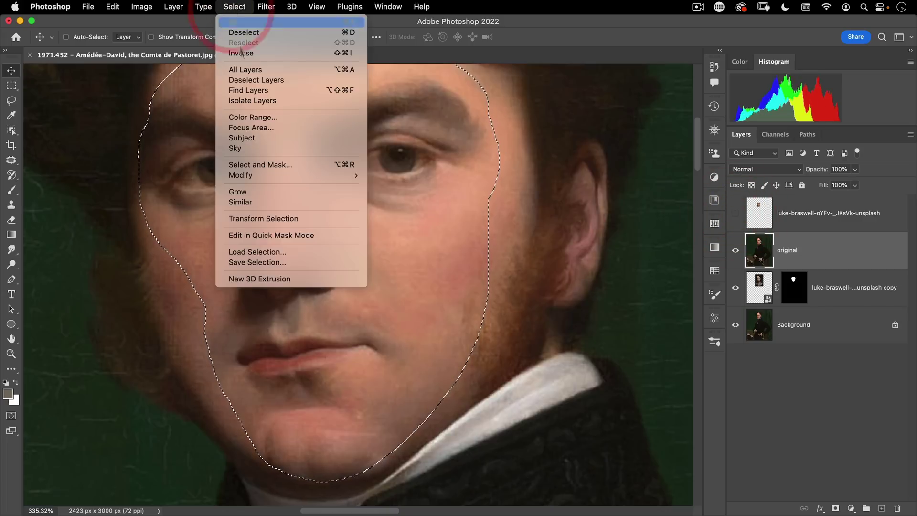
mouse_move(335, 179)
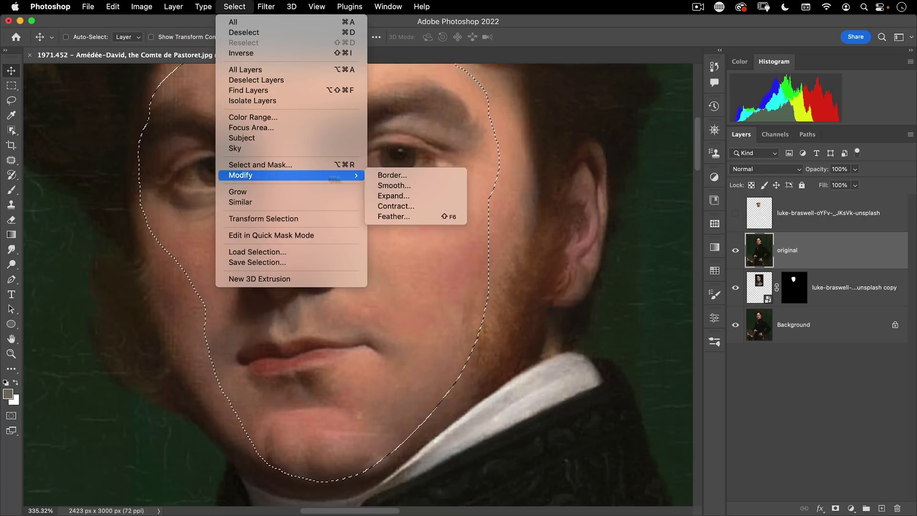
left_click(401, 209)
left_click_drag(486, 186, 479, 166)
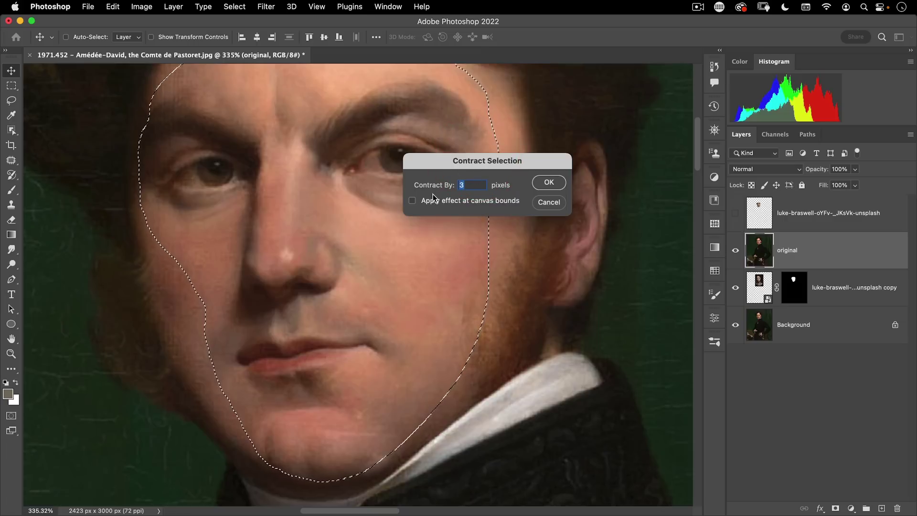
left_click(553, 183)
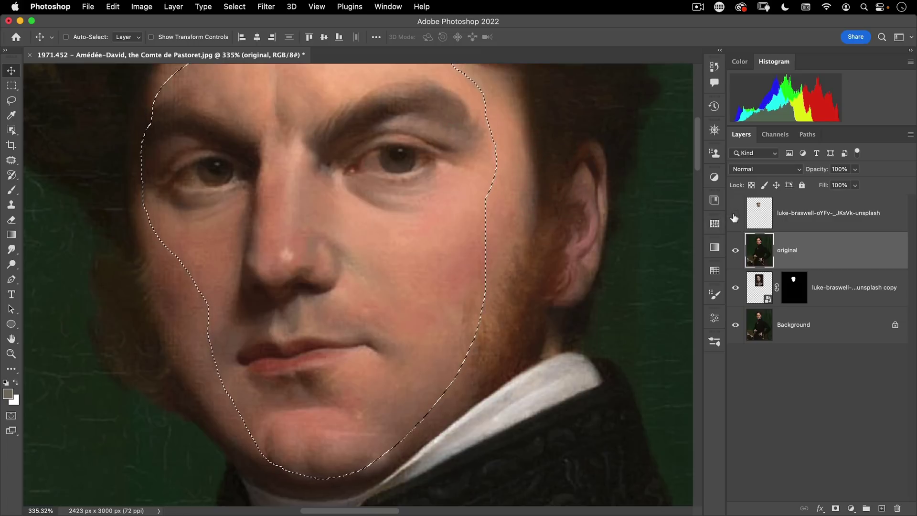
Delete the selected face area from the original layer and hide the two layers beneath it, then deselect.
key("BackSpace")
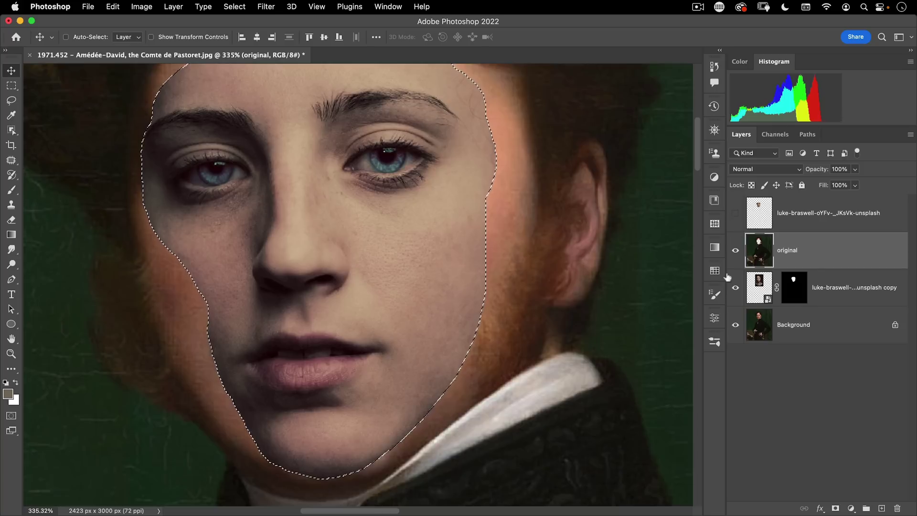
left_click(732, 326)
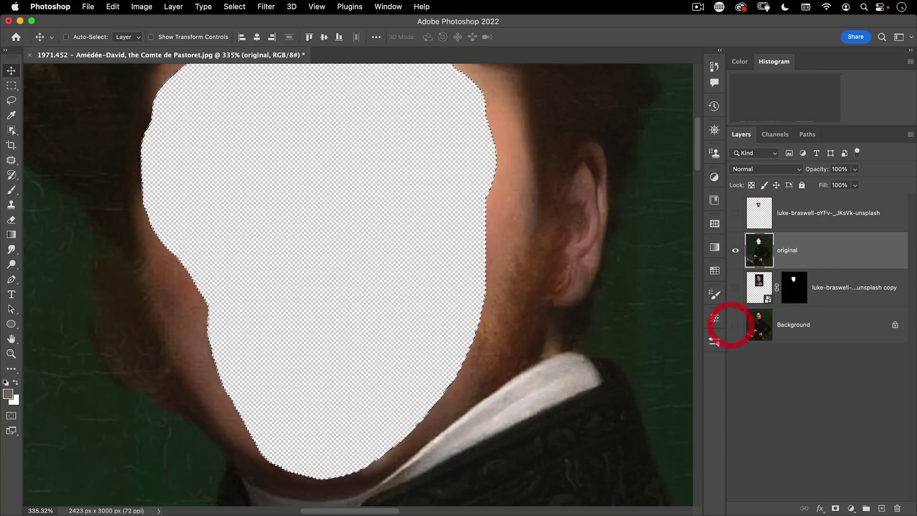
left_click_drag(350, 244, 294, 287)
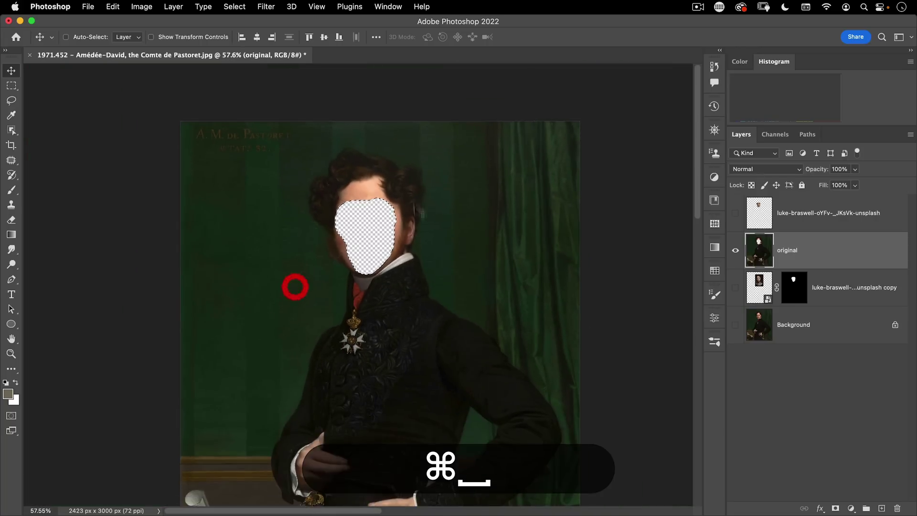
left_click(11, 100)
left_click(314, 156)
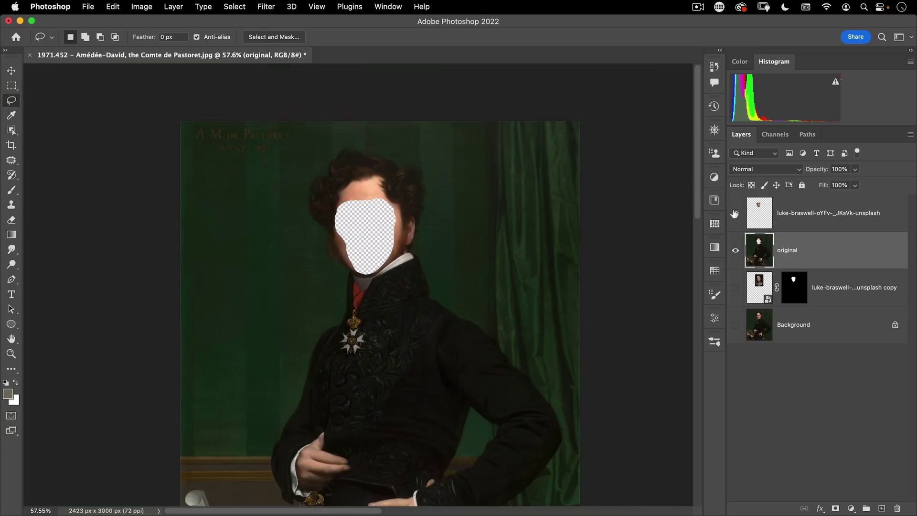
Show the cut-out face layer over the hole in the painting, comparing the image with it hidden and shown.
left_click(734, 213)
left_click(761, 204)
left_click_drag(446, 256, 400, 211)
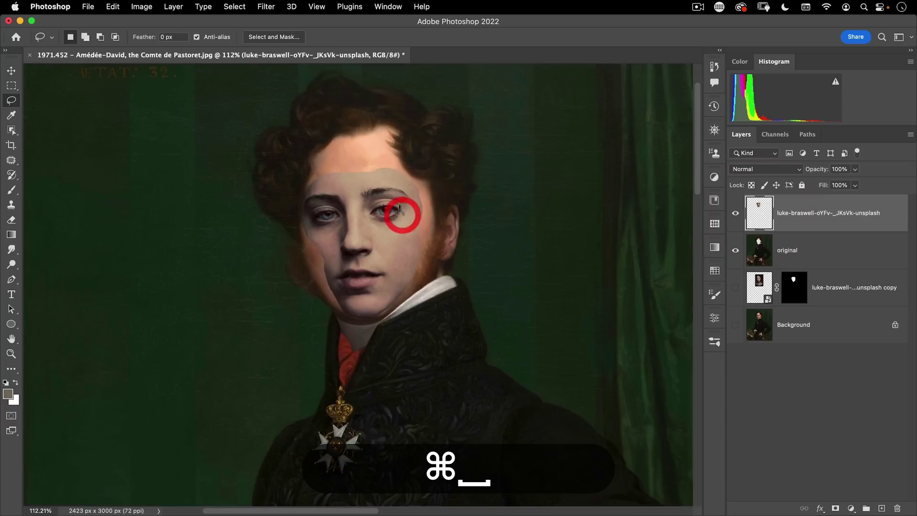
left_click(734, 214)
left_click(759, 249)
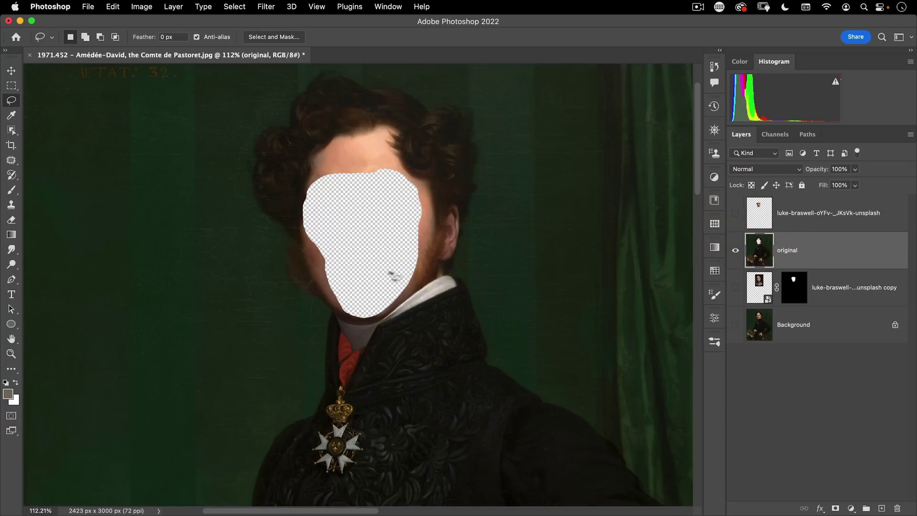
left_click_drag(370, 260, 334, 276)
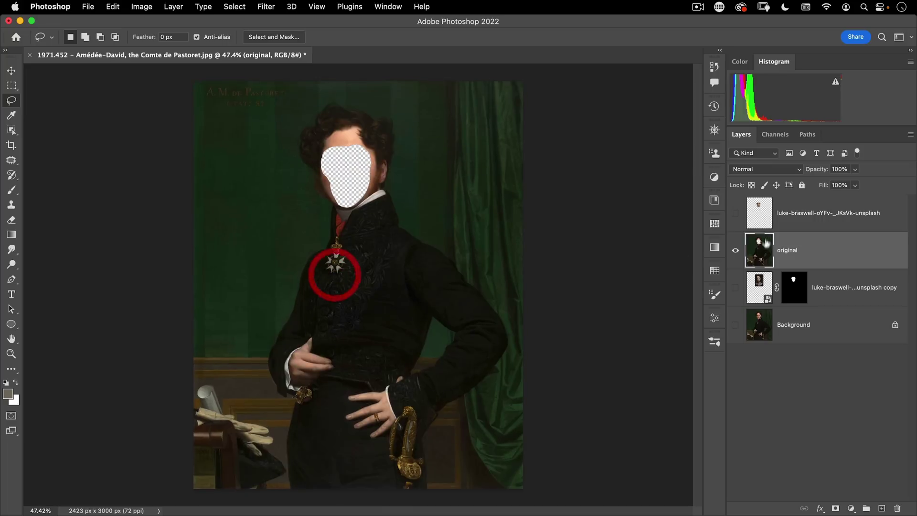
left_click(735, 213)
Rename the top portrait layer "face" and the original painting layer "body".
left_click(759, 210)
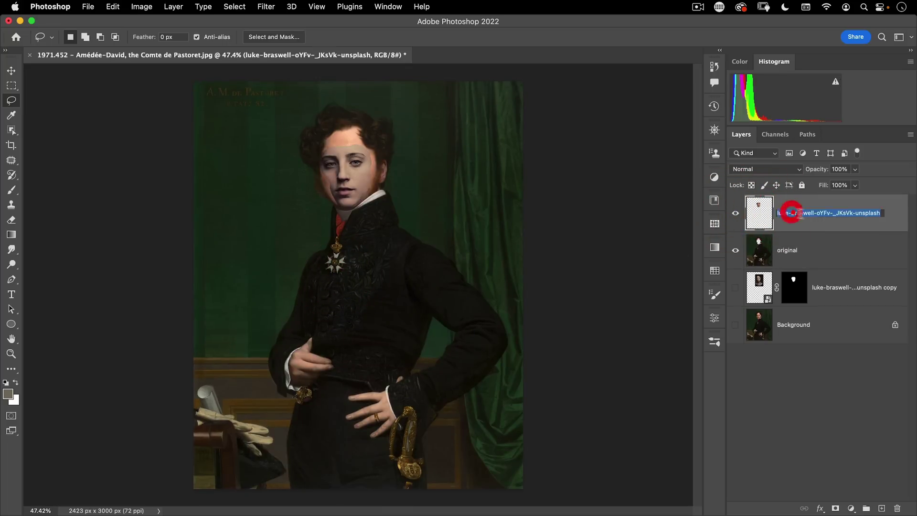
type("face")
key("Return")
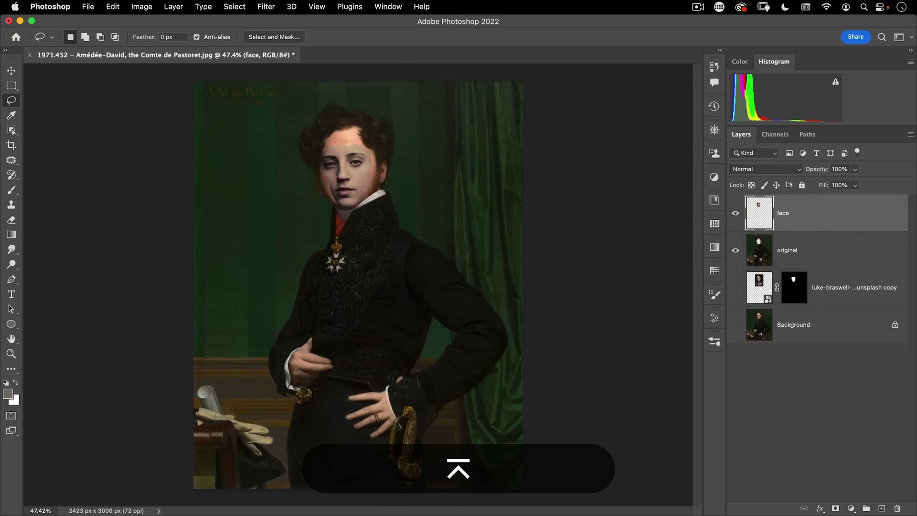
double_click(785, 250)
type("bo")
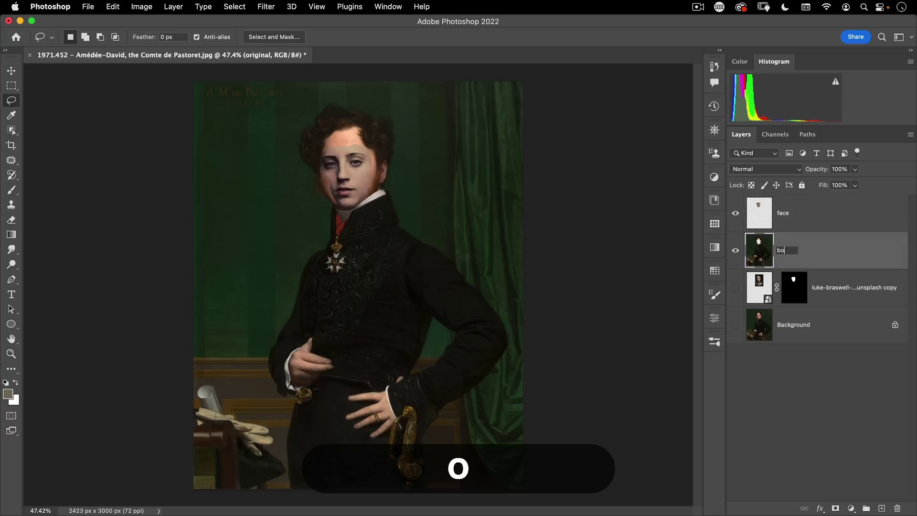
type("dy")
key("Return")
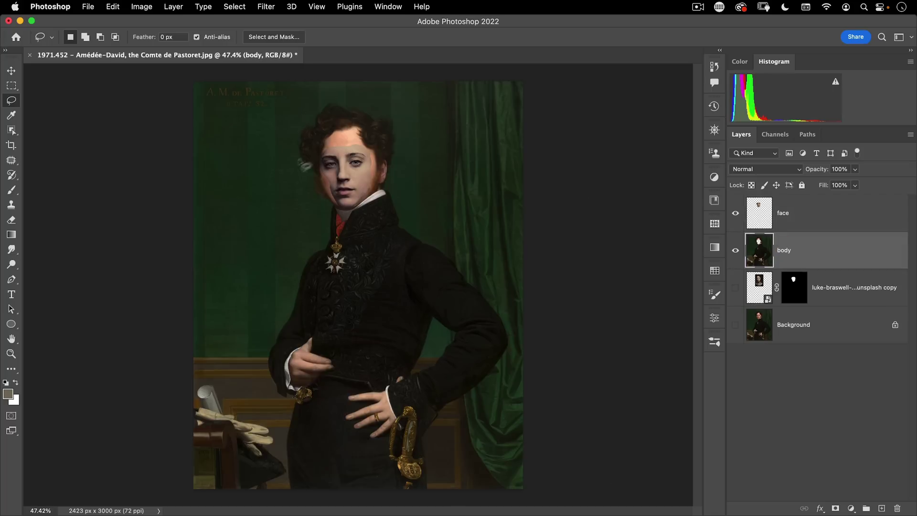
Auto-blend the face and body layers as stacked images with seamless tones and content-aware filled transparent areas, then deselect.
left_click(782, 211, "shift")
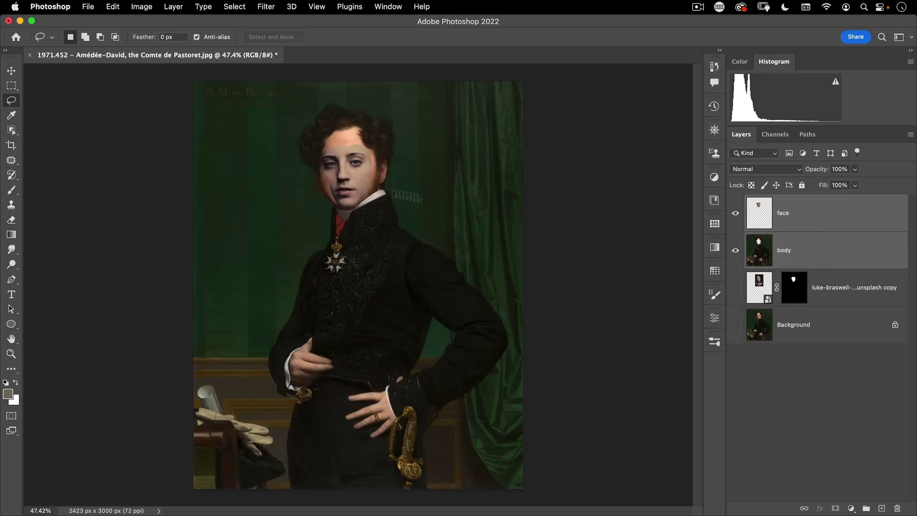
left_click(113, 7)
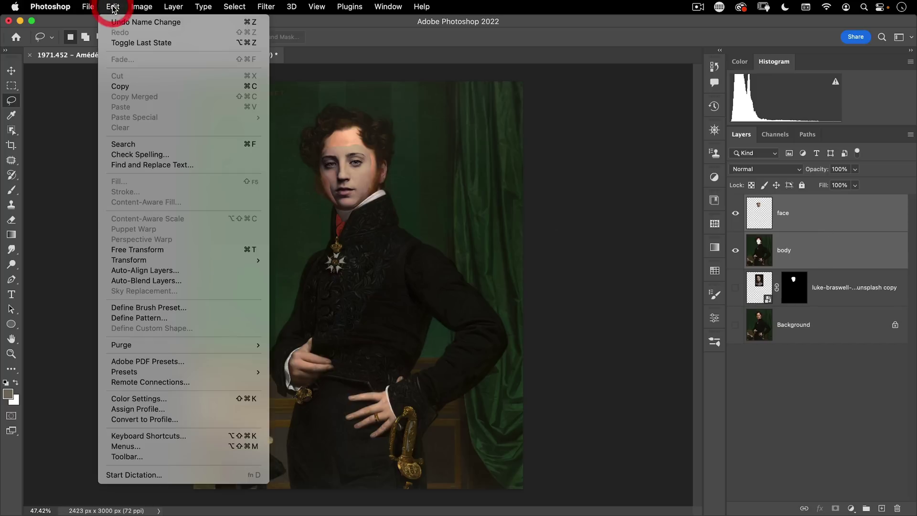
left_click(142, 281)
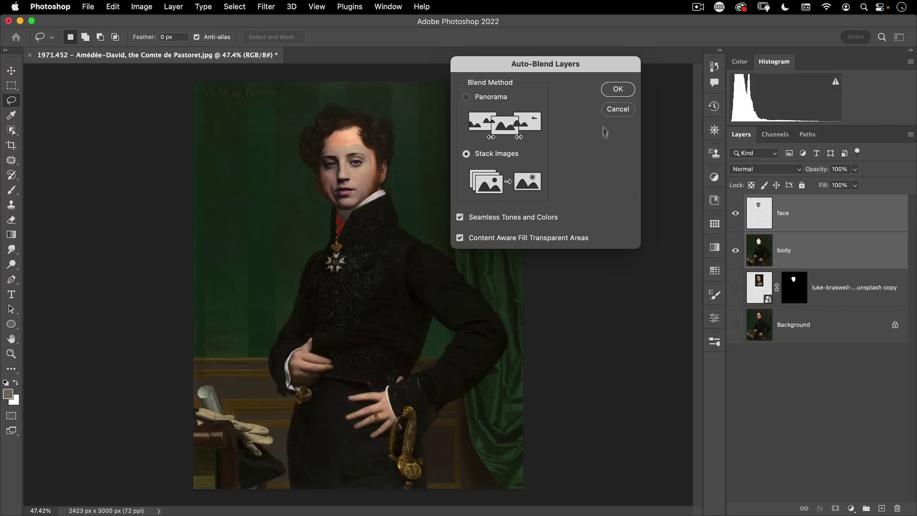
left_click(617, 89)
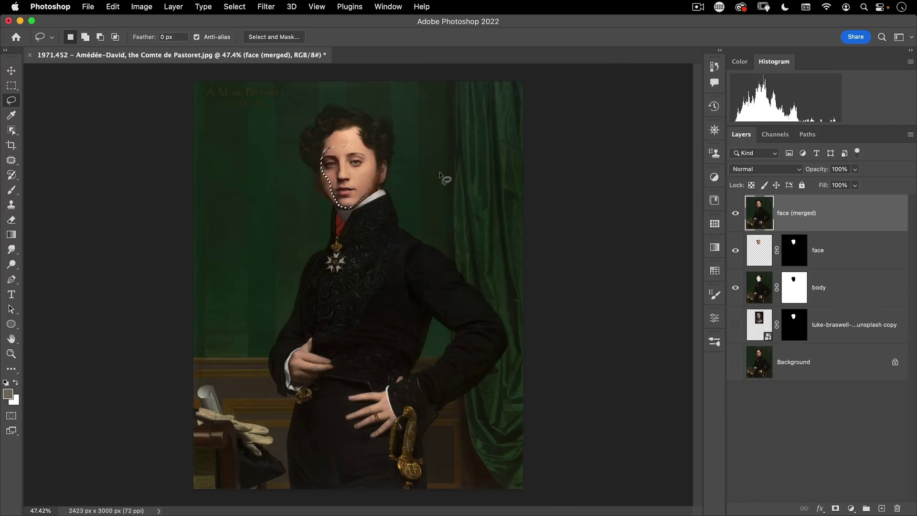
left_click(404, 147)
Duplicate the Background layer and move the copy to the top of the layer stack.
left_click_drag(351, 149, 469, 225)
left_click(483, 263)
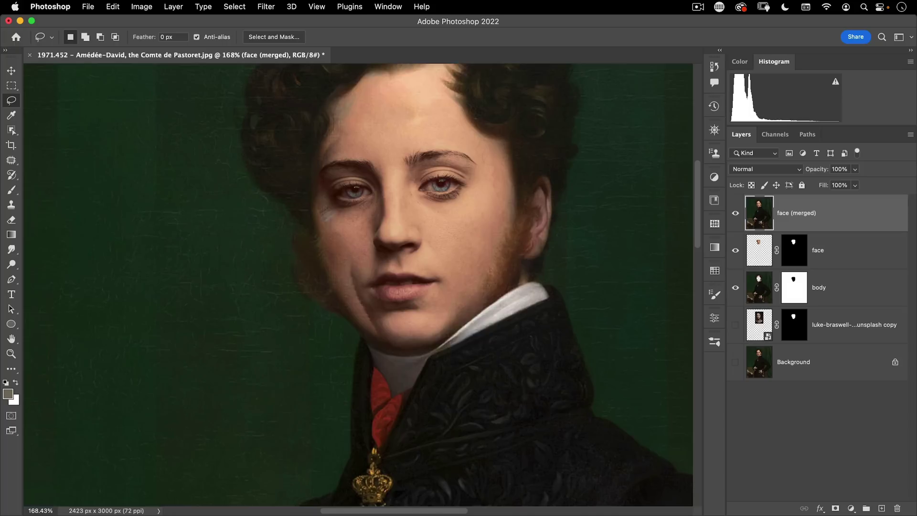
left_click(793, 362)
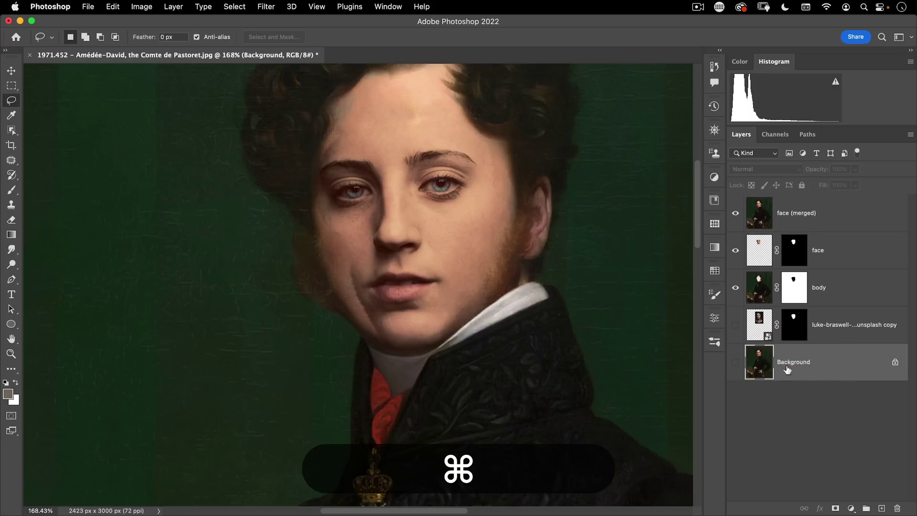
key("super+j")
left_click_drag(795, 367, 821, 205)
Compare the original and swapped faces by toggling the Background duplicate, and hide that duplicate with a black mask.
left_click(735, 214)
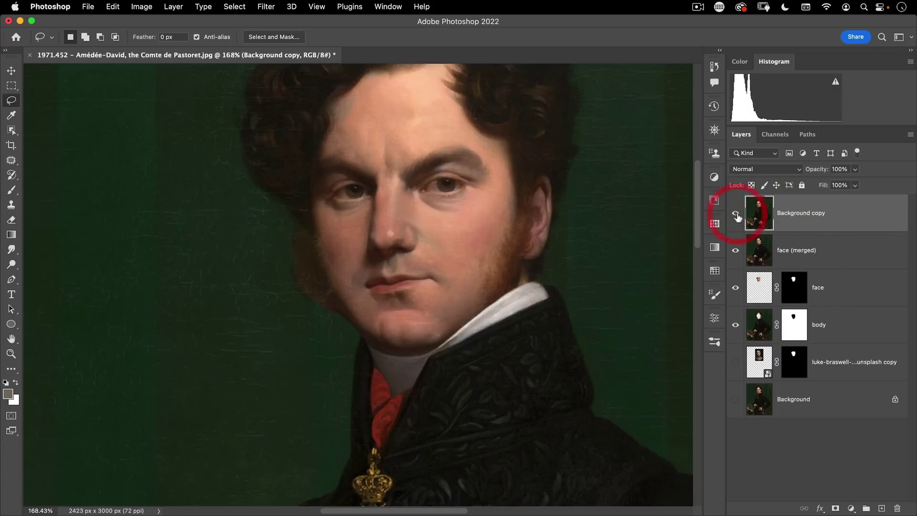
left_click(735, 213)
left_click(735, 213)
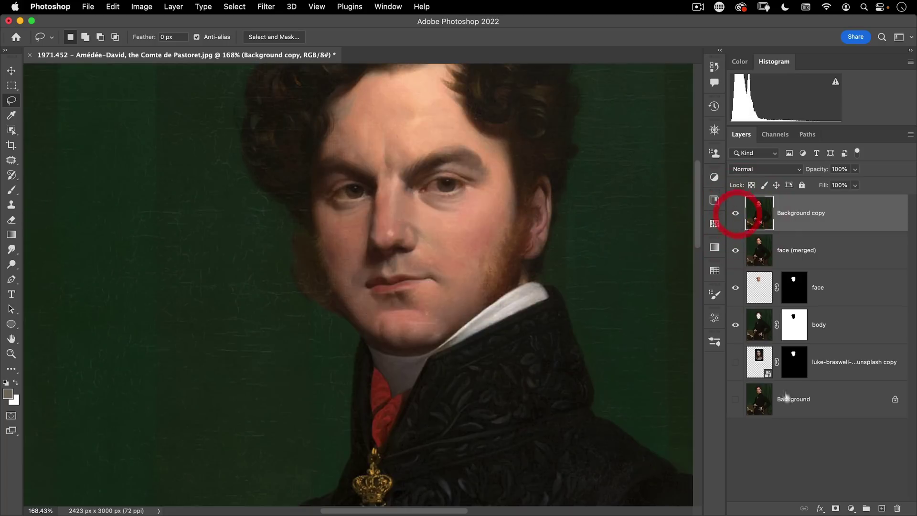
key("alt")
left_click(834, 509, "alt")
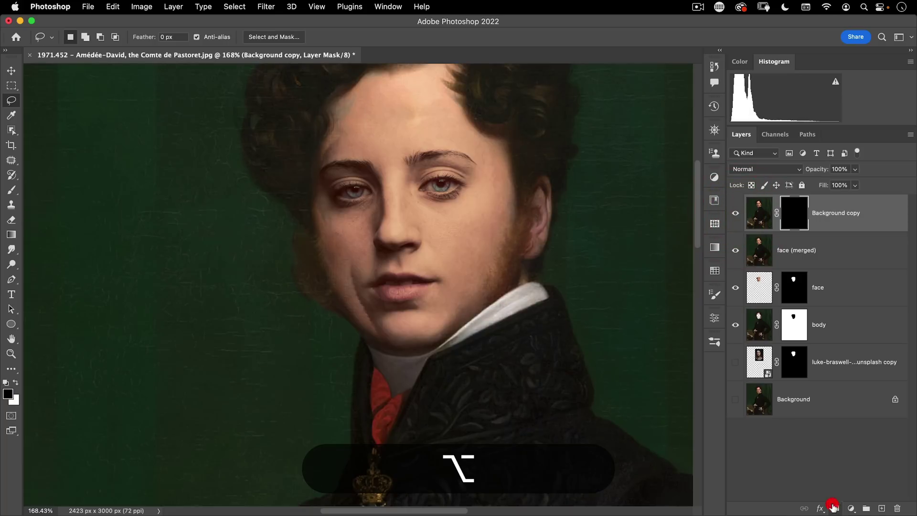
Set up a 75 px Soft Round Pressure Opacity and Flow brush with white as the foreground colour for the mask.
scroll(382, 275, "up", 5)
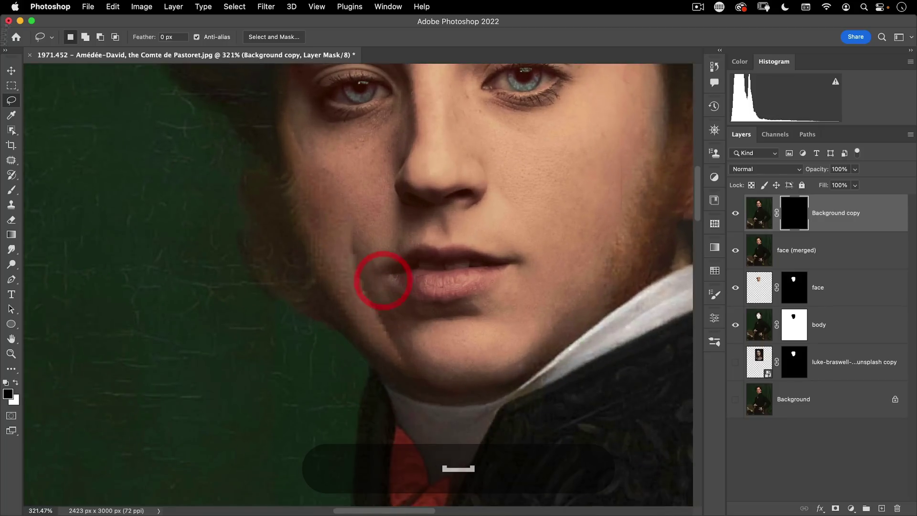
key("b")
left_click(332, 300, "ctrl+alt")
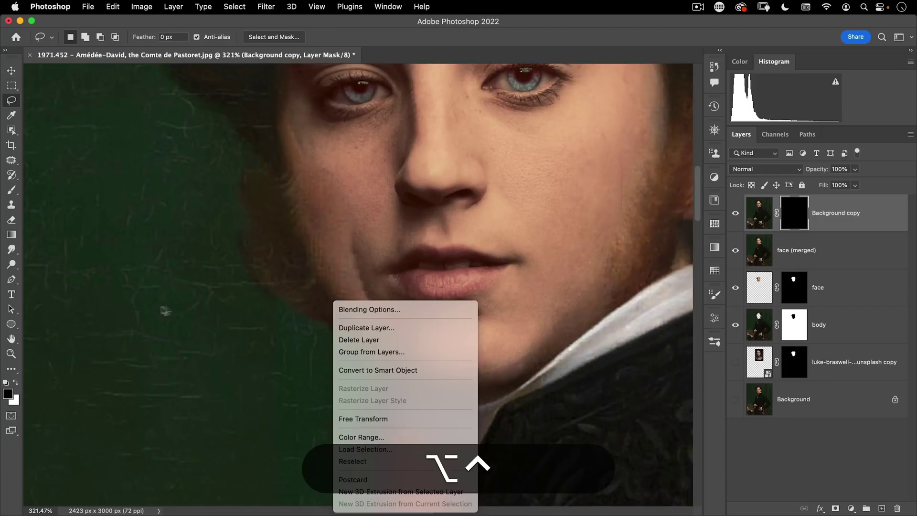
left_click(154, 308)
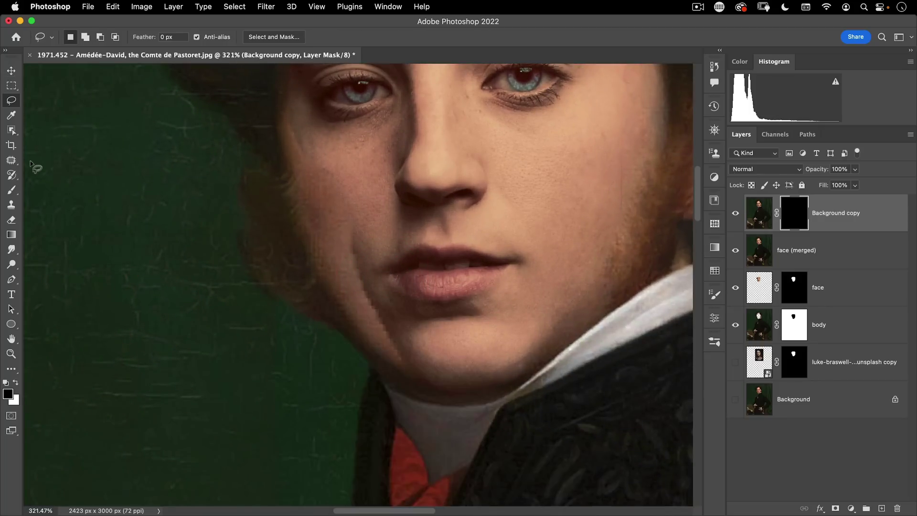
key("b")
right_click(312, 229)
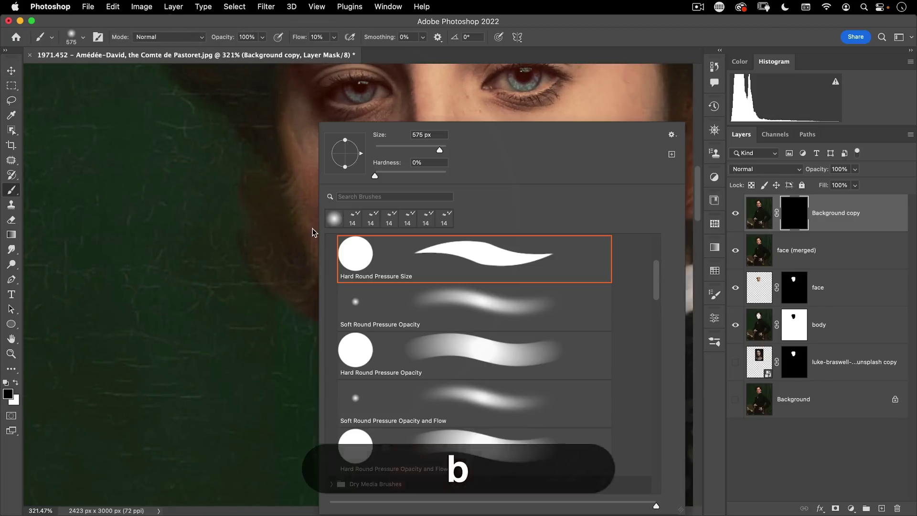
left_click(394, 397)
left_click_drag(253, 241, 292, 238, "ctrl+alt")
left_click(284, 123)
key("x")
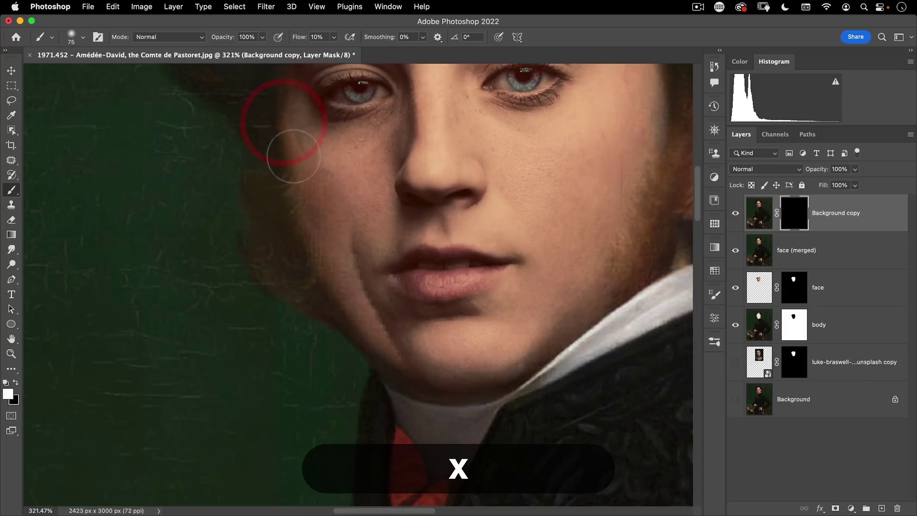
Paint the original painting back in on the mask along the shadowed cheek and jaw, raising the brush flow to 19%.
mouse_move(302, 160)
left_mouse_down()
mouse_move(282, 137)
mouse_move(296, 210)
left_mouse_up()
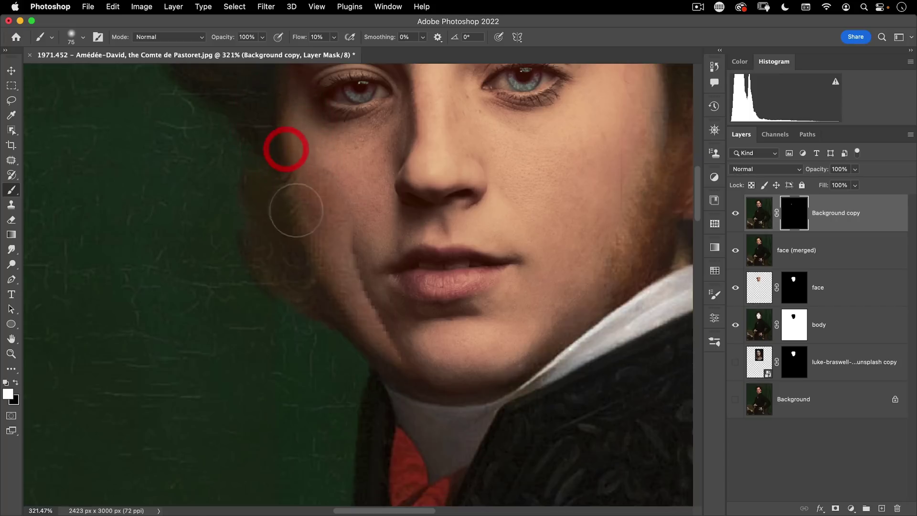
left_click(342, 270)
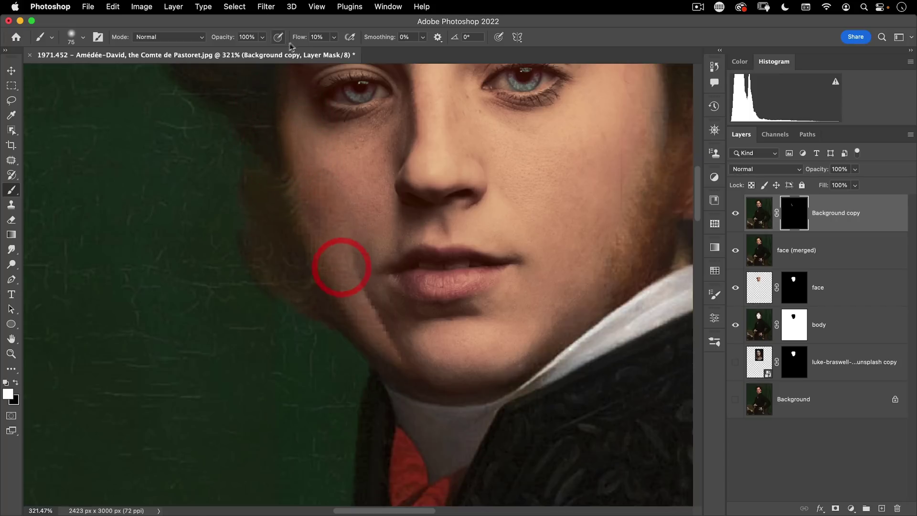
left_click_drag(299, 38, 302, 38)
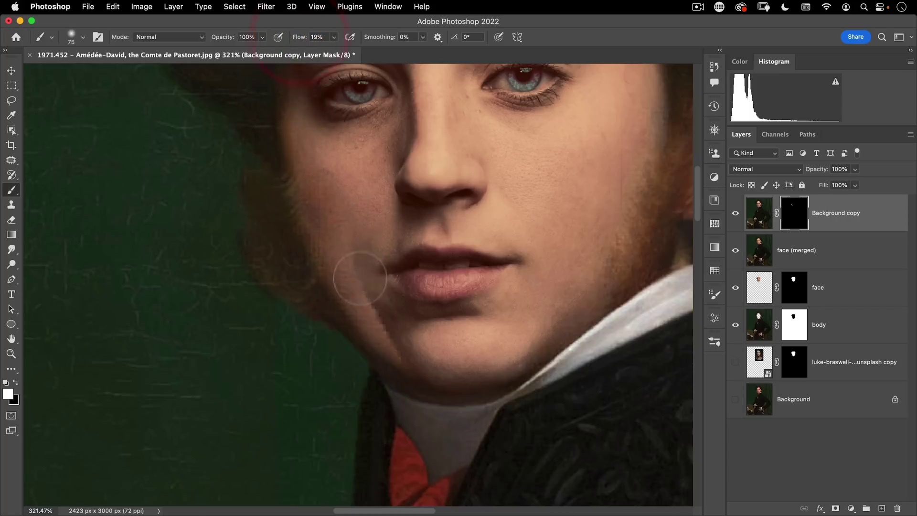
mouse_move(391, 344)
left_mouse_down()
mouse_move(360, 314)
mouse_move(397, 345)
mouse_move(383, 331)
mouse_move(407, 342)
mouse_move(448, 339)
mouse_move(397, 355)
mouse_move(389, 368)
mouse_move(434, 371)
left_mouse_up()
Paint white on the mask along the shadowed cheek edge, temple and outer eyebrow to restore the original painting there.
key("space")
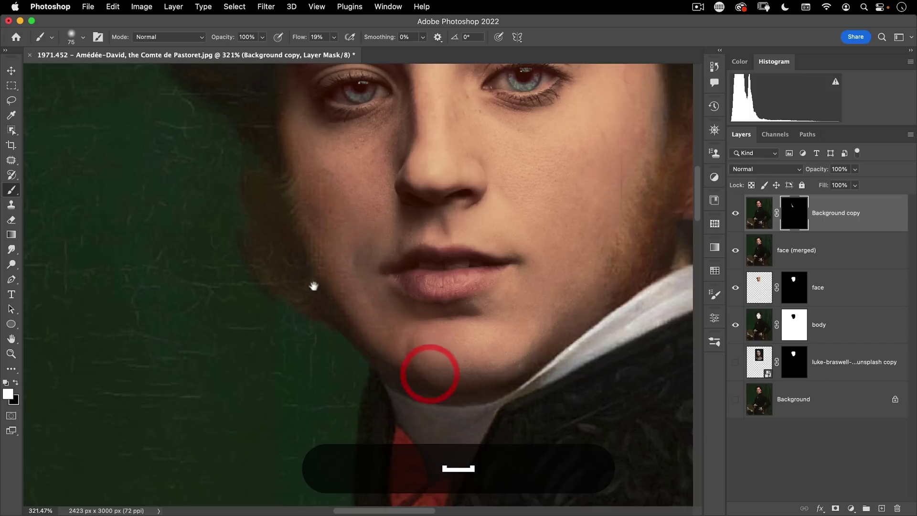
left_click_drag(359, 344, 369, 462)
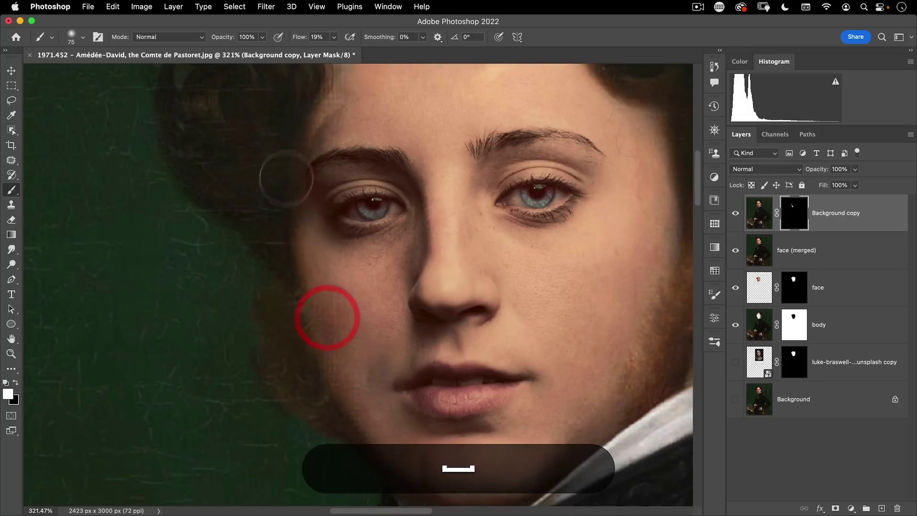
left_click_drag(292, 258, 304, 327)
mouse_move(325, 203)
left_mouse_down()
mouse_move(330, 178)
mouse_move(311, 211)
left_mouse_up()
left_click_drag(338, 184, 323, 205)
mouse_move(329, 202)
left_mouse_down()
mouse_move(315, 211)
mouse_move(359, 166)
left_mouse_up()
left_click_drag(293, 200, 343, 200)
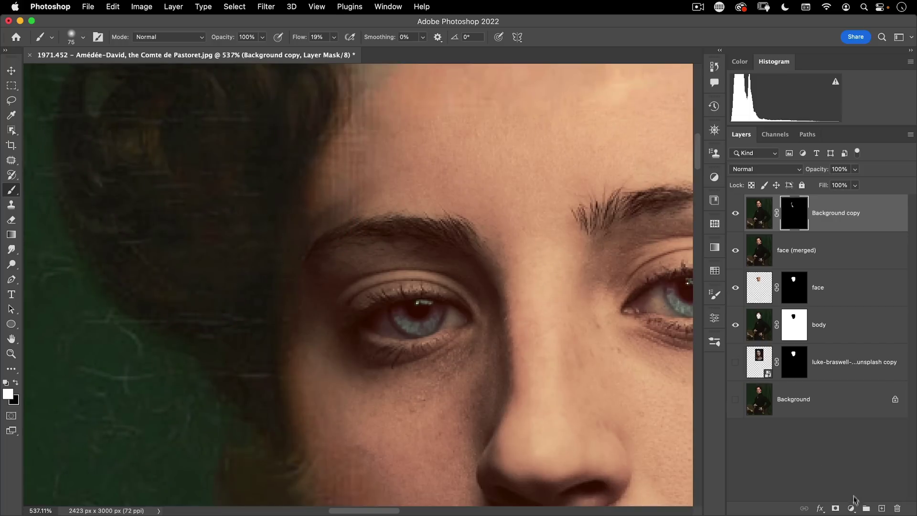
Create a blank layer on top and choose the Healing Brush with sampling from all layers.
left_click(881, 508)
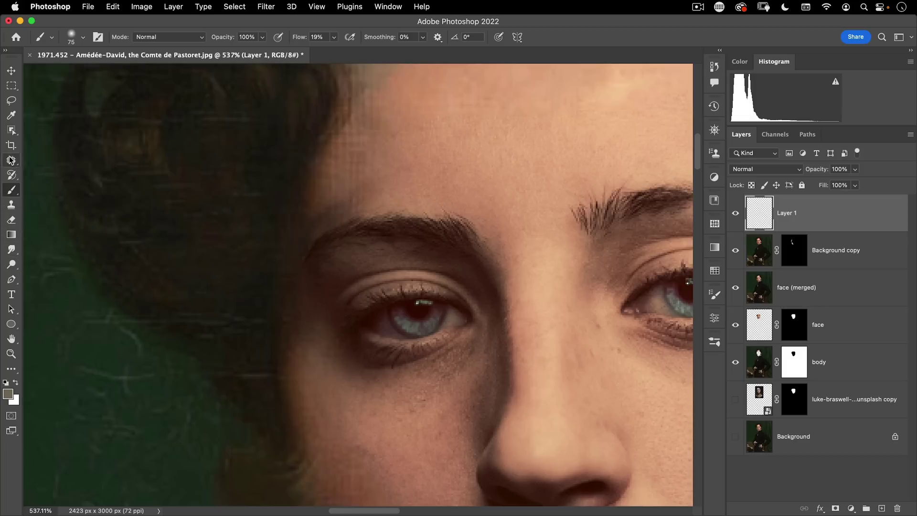
left_click_drag(10, 160, 43, 166)
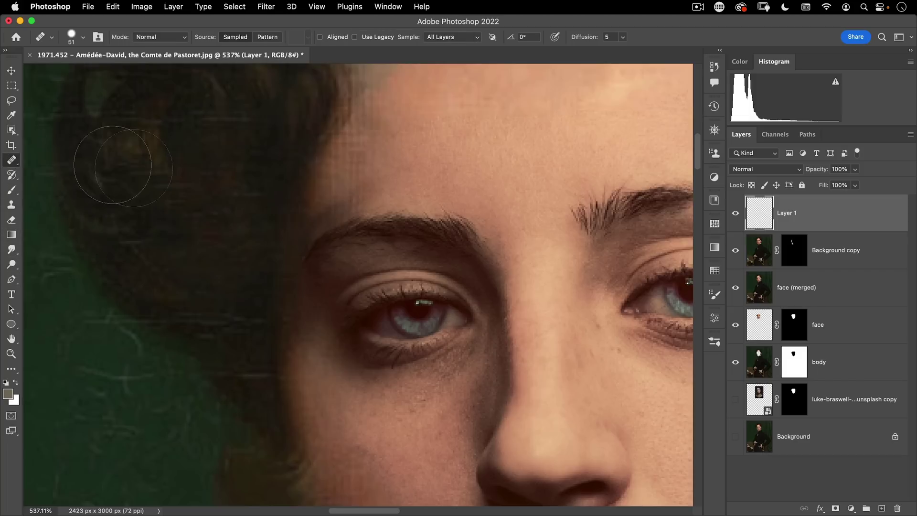
left_click_drag(313, 258, 315, 294)
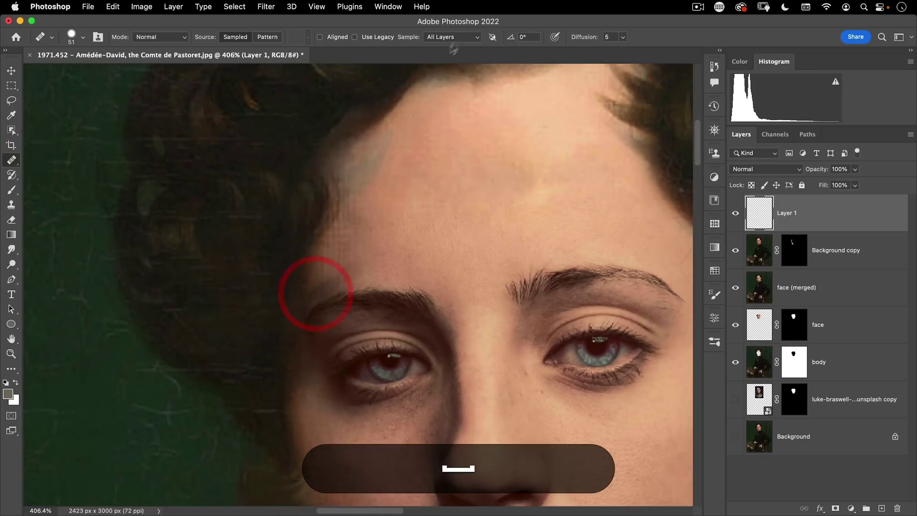
left_click(457, 38)
left_click(458, 37)
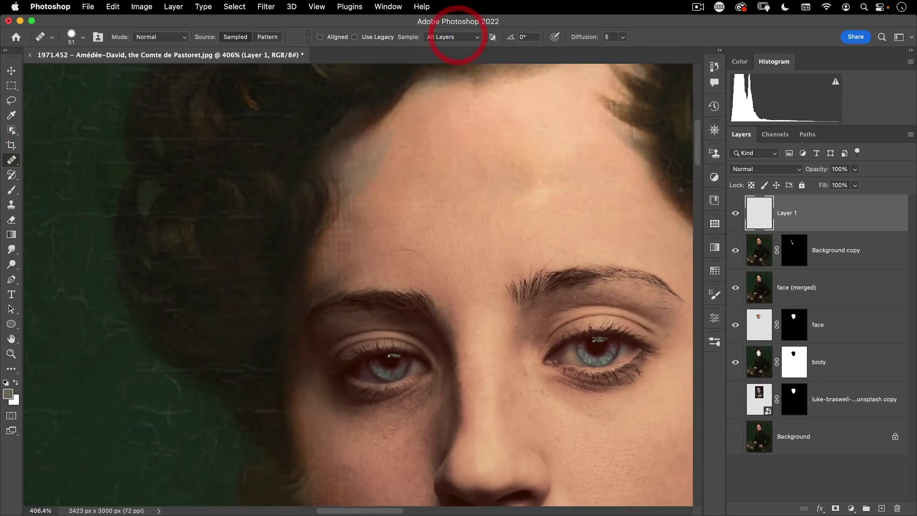
Shrink the Healing Brush to 22 px and heal the rough patch on the forehead above the shadowed eyebrow.
key("ctrl+alt")
mouse_move(411, 229)
left_mouse_down()
mouse_move(335, 268)
mouse_move(303, 270)
mouse_move(341, 274)
mouse_move(307, 293)
left_mouse_up()
left_click(367, 267, "alt")
key("space")
Heal the blend seam along the shadowed cheek and jaw with clean skin sampled nearby.
left_click_drag(388, 284, 334, 110)
key("super+space")
left_click_drag(295, 223, 280, 244)
left_click_drag(358, 353, 330, 246)
key("super+space")
left_click_drag(370, 311, 404, 288)
left_click(353, 310, "alt")
left_click_drag(284, 263, 296, 313)
Heal the uneven skin on the chin below the lips, sampling from the adjacent skin.
key("super+space")
left_click(411, 299)
left_click(368, 329, "alt")
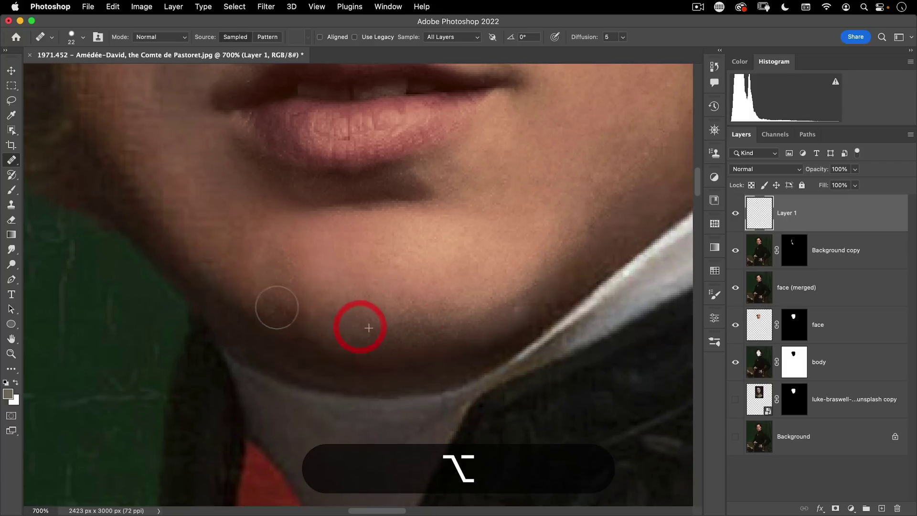
Heal the shadowed cheek beside the corner of the mouth and along its outer edge.
key("super+space")
left_click_drag(396, 286, 334, 315)
key("space")
left_click_drag(305, 286, 298, 341)
left_click_drag(311, 261, 348, 228)
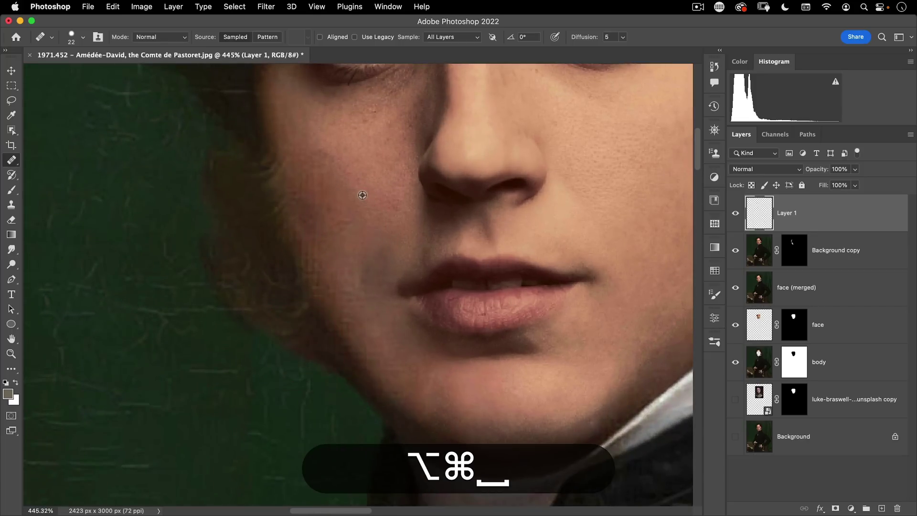
left_click(384, 256, "alt")
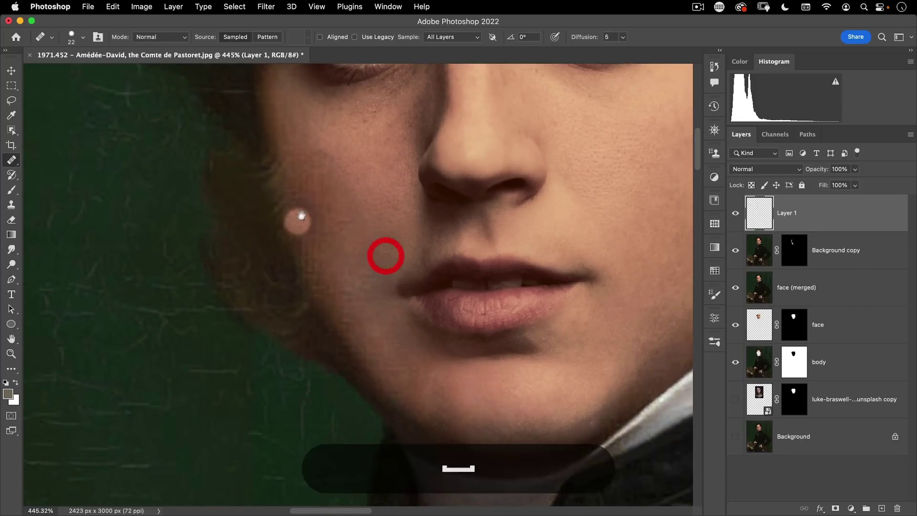
left_click(251, 266)
Retouch the shadowed cheek below the eye with the Healing Brush, sampling skin from the middle of the cheek.
left_click(331, 299)
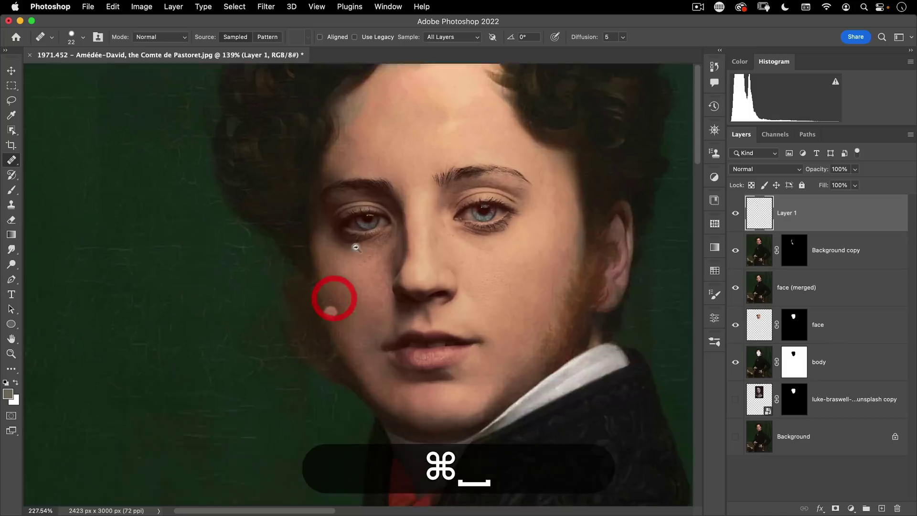
left_click(369, 241)
left_click(385, 332, "alt")
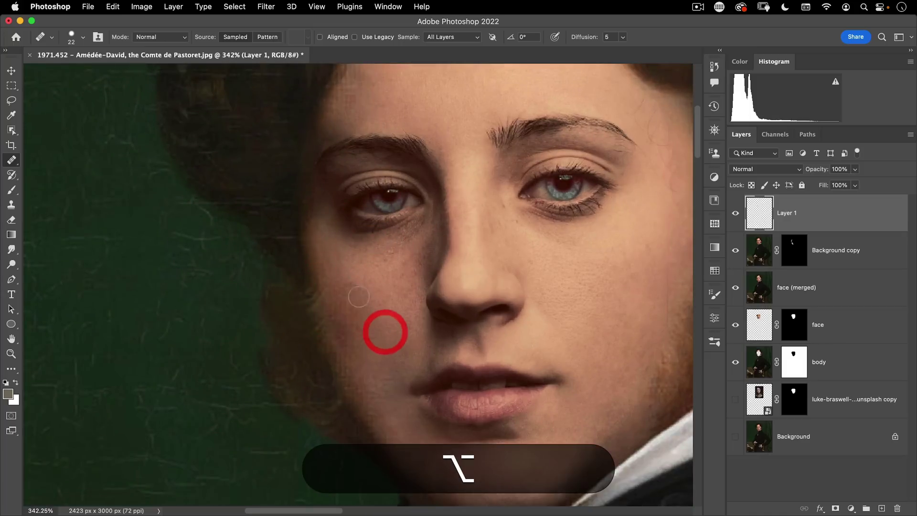
left_click(374, 317)
left_click_drag(409, 323, 377, 321)
Heal the light patches on the upper forehead along the hairline.
left_click_drag(379, 264, 381, 352)
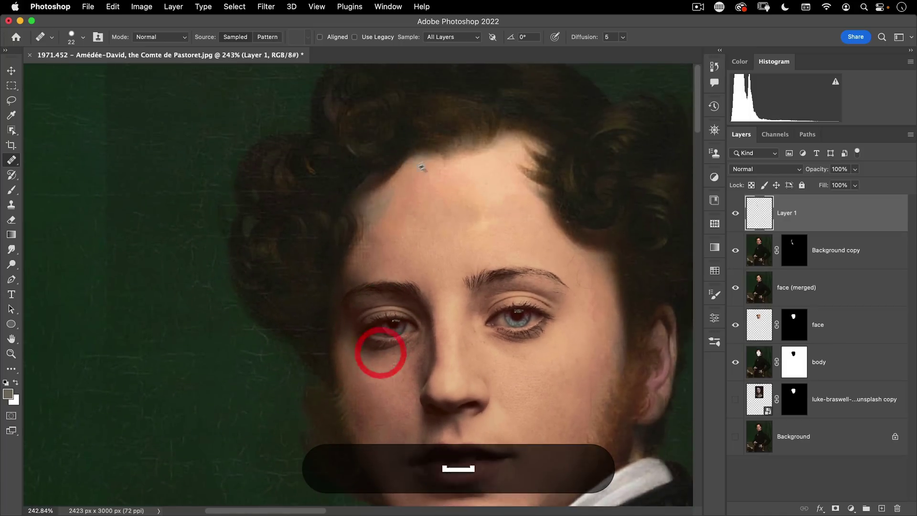
left_click_drag(412, 172, 450, 160)
left_click(434, 196, "alt")
left_click_drag(363, 204, 309, 274)
Examine the retouched face up close and within the whole painting.
mouse_move(346, 286)
left_mouse_down()
mouse_move(377, 299)
mouse_move(332, 375)
mouse_move(344, 175)
left_mouse_up()
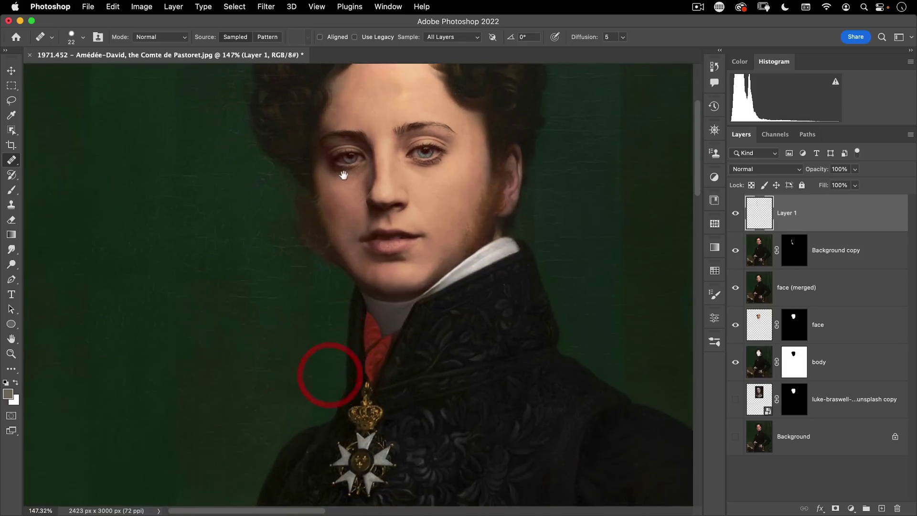
left_click(334, 175)
left_click(272, 287)
left_click(264, 302)
left_click(265, 308)
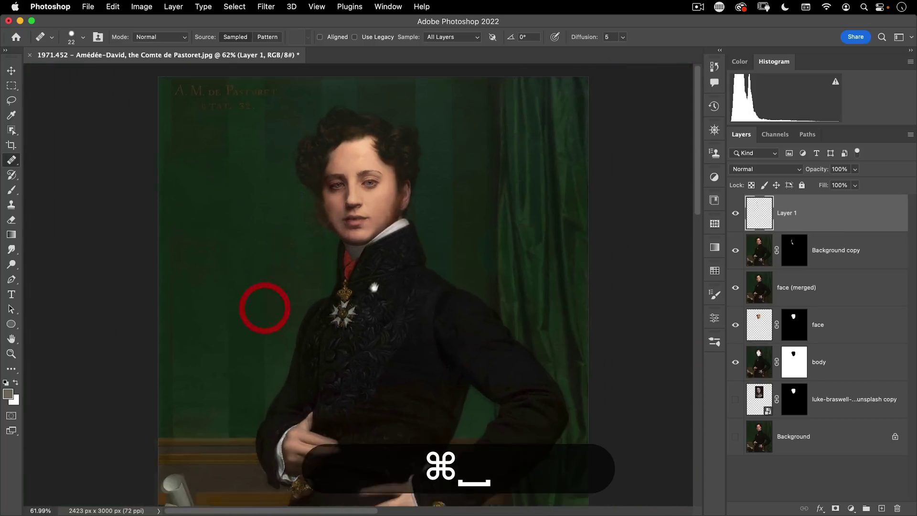
left_click_drag(373, 287, 399, 286)
key("super+v")
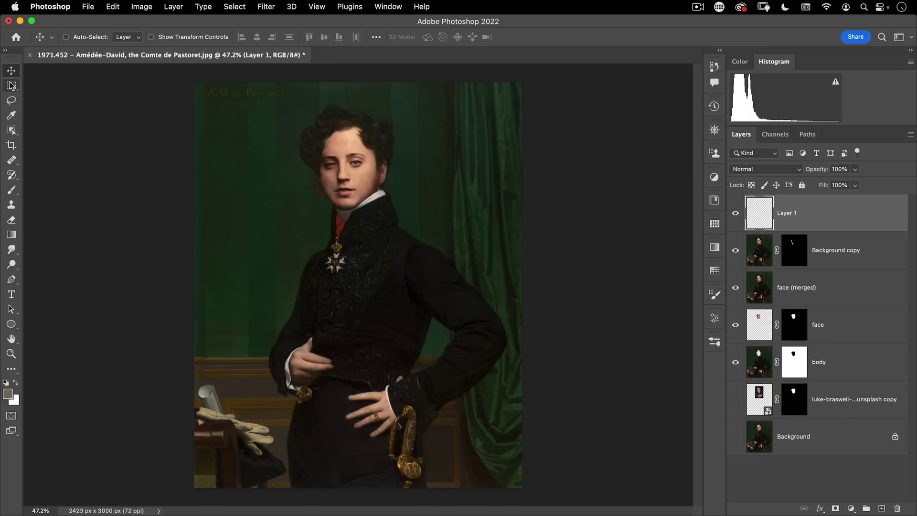
Copy an oval area of the green wall from the face (merged) layer to a new layer at the top of the stack.
left_click(13, 100)
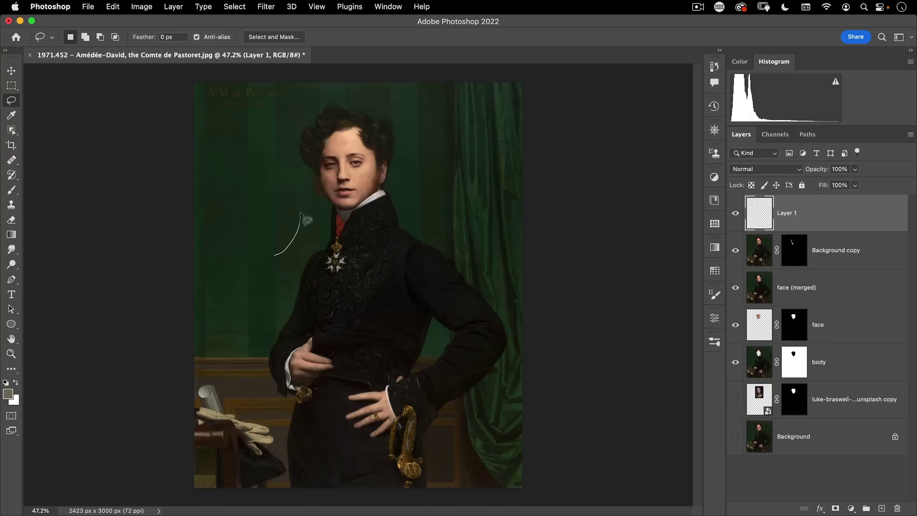
left_click_drag(260, 256, 254, 254)
key("super+space")
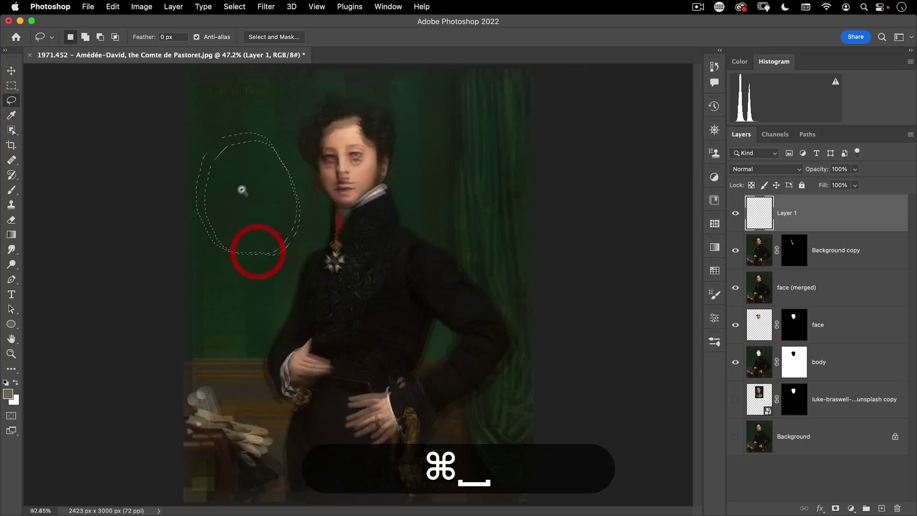
left_click_drag(234, 201, 272, 158)
left_click(786, 438)
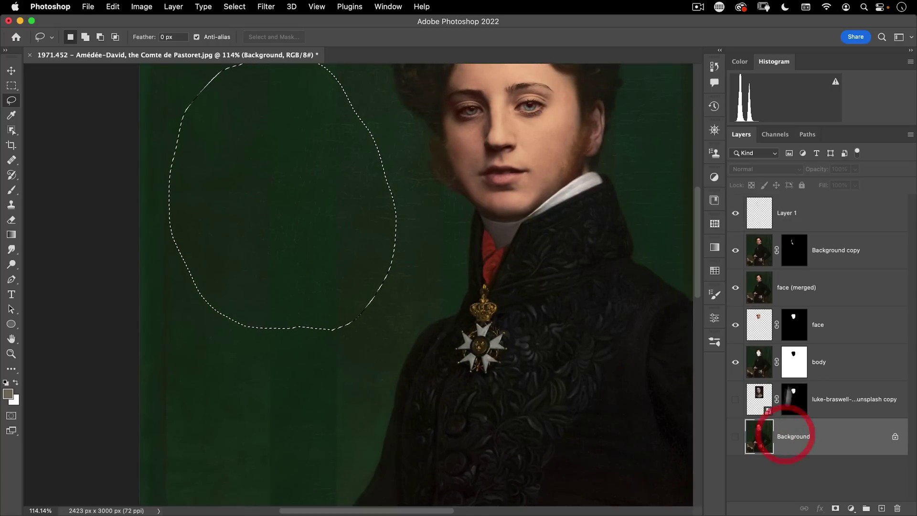
left_click(791, 287)
key("super+j")
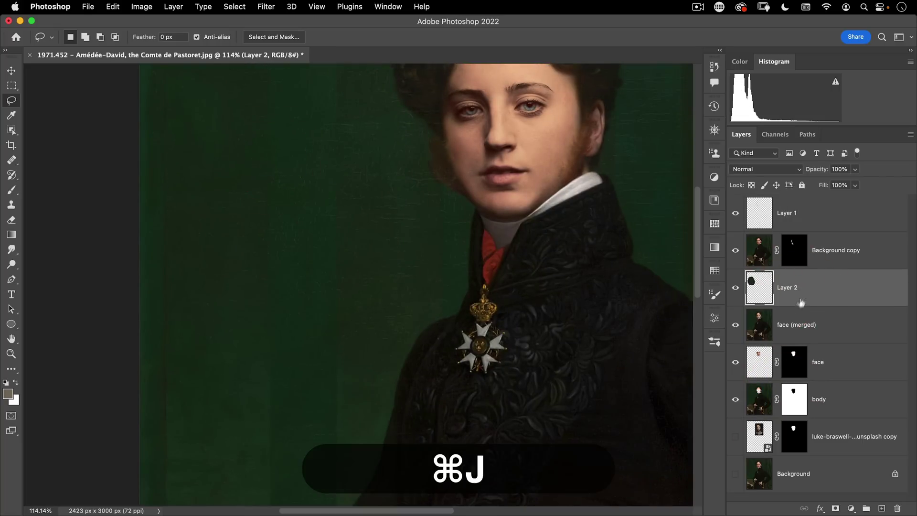
left_click_drag(798, 288, 810, 208)
Convert the copied wall patch to grayscale with a Black and White adjustment, raising the Greens value to lighten it.
key("v")
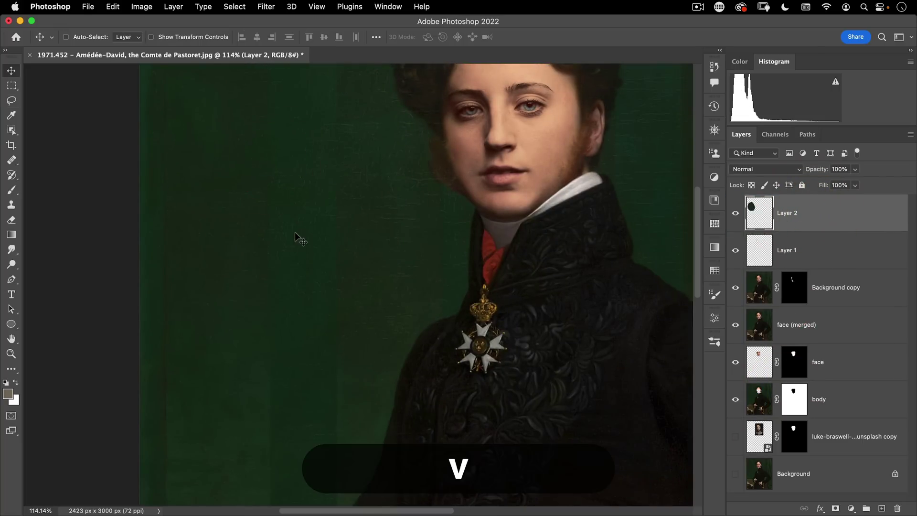
key("shift+v")
key("alt+shift+super")
key("alt+shift+super+b")
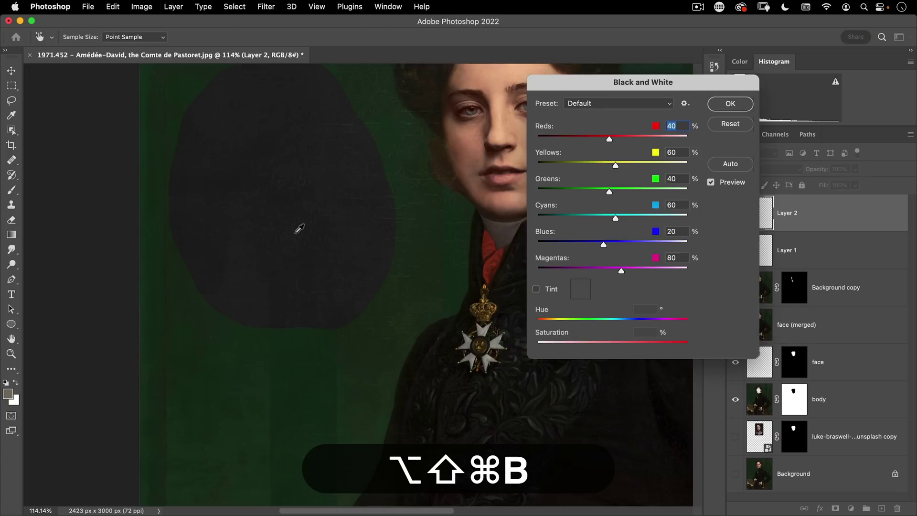
left_click_drag(609, 191, 637, 190)
left_click(721, 104)
Boost the gray patch's contrast with Curves by moving the white point to input 96.
key("super+m")
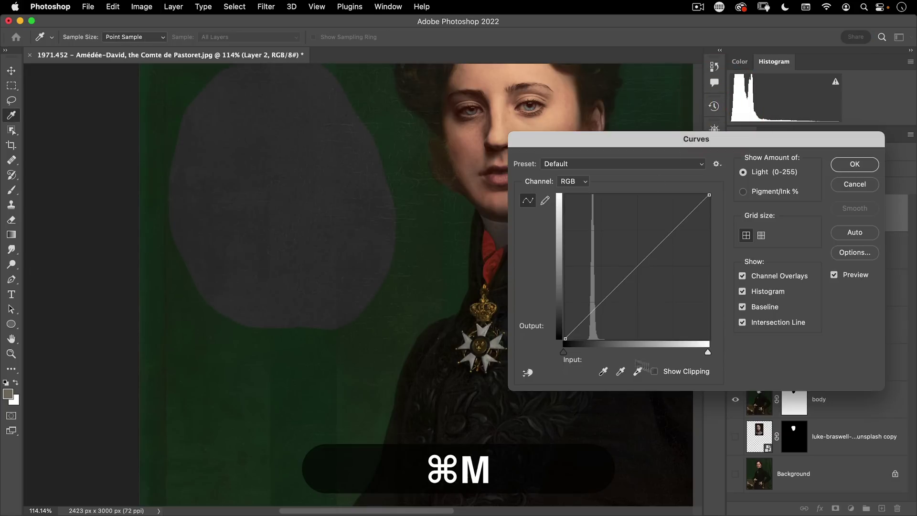
left_click_drag(708, 352, 619, 353)
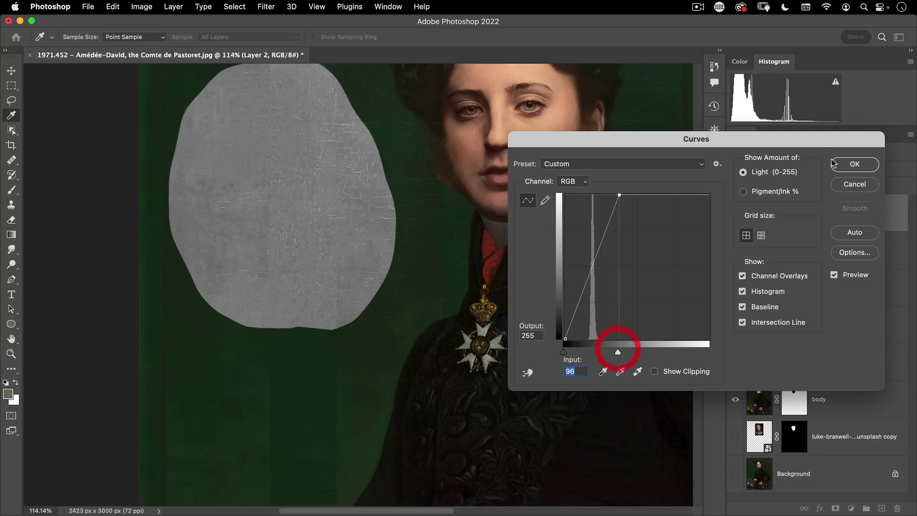
left_click(854, 164)
Set the texture patch's blend mode to Overlay and move it over the face.
left_click(759, 169)
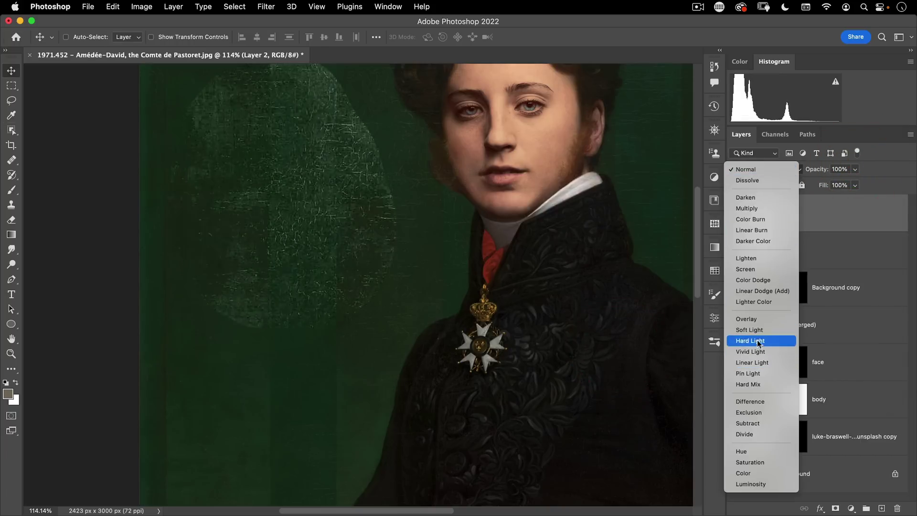
left_click(759, 319)
key("space")
left_click_drag(322, 147, 248, 271)
key("v")
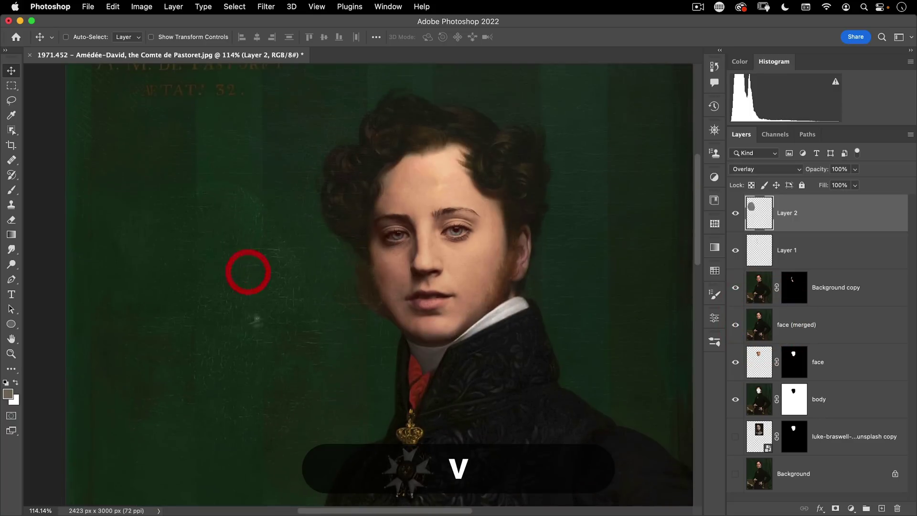
left_click_drag(252, 315, 483, 235)
left_click_drag(470, 216, 474, 216)
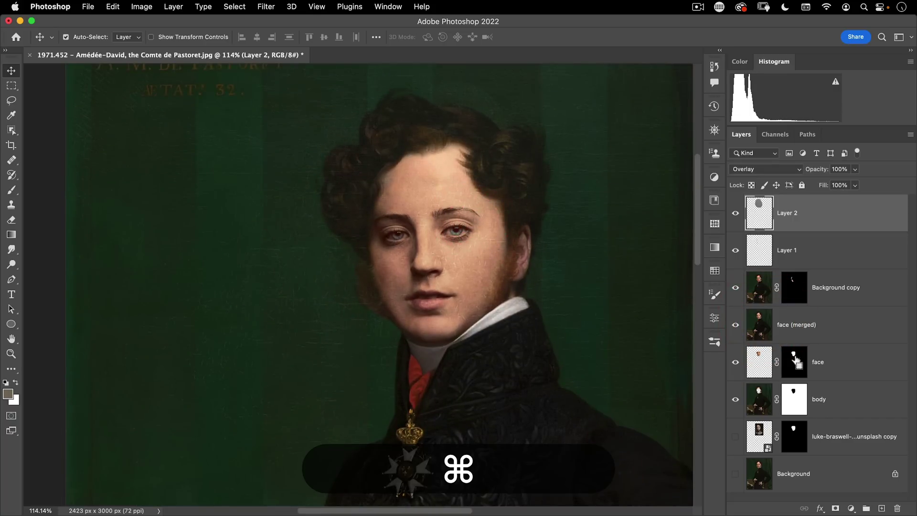
Lasso around the whole face from the hairline to the chin and mask the texture layer to that selection.
left_click(793, 362, "super")
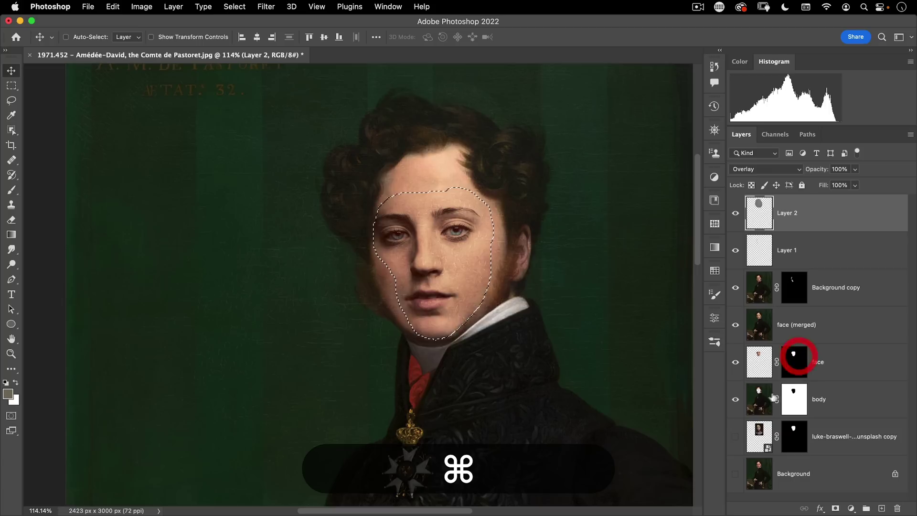
left_click(758, 361, "super")
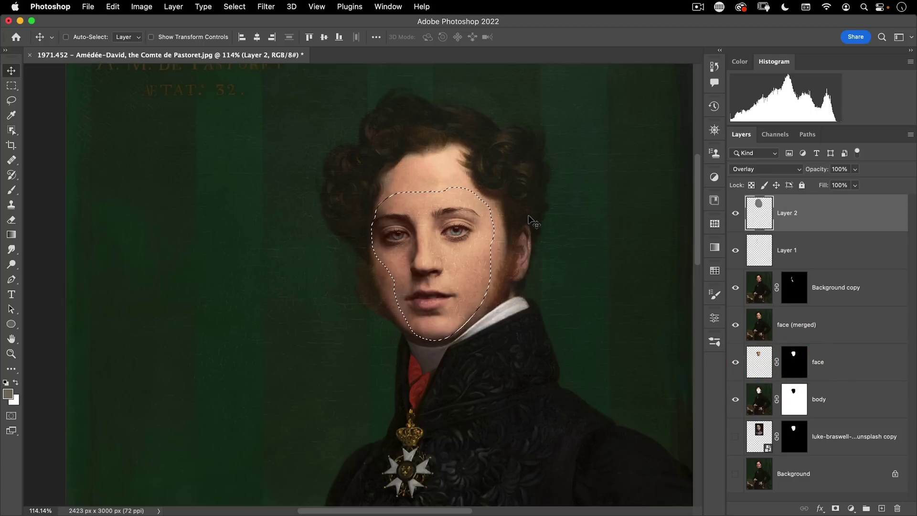
left_click(12, 100)
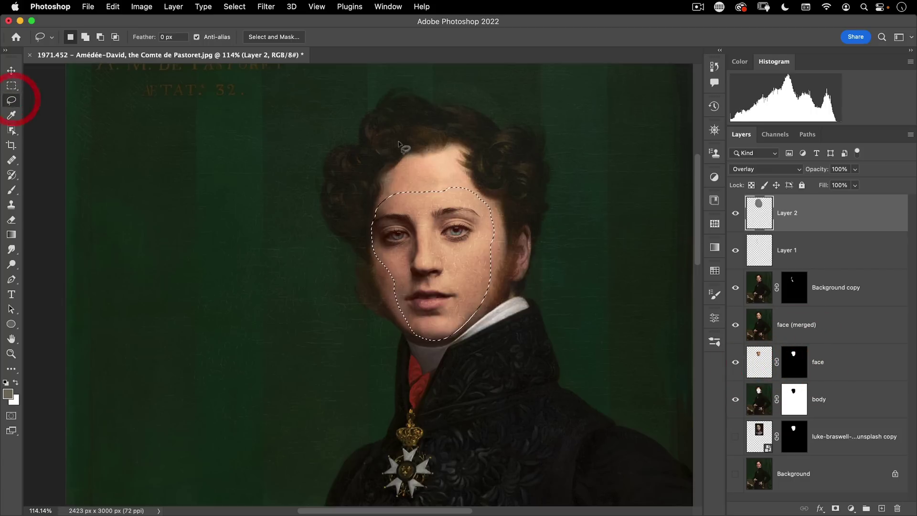
left_click_drag(401, 142, 358, 208)
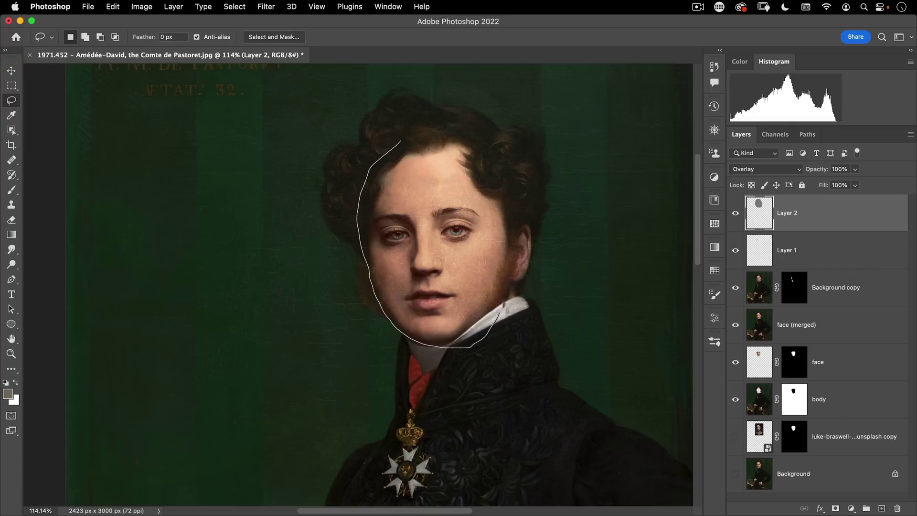
left_click_drag(449, 134, 409, 133)
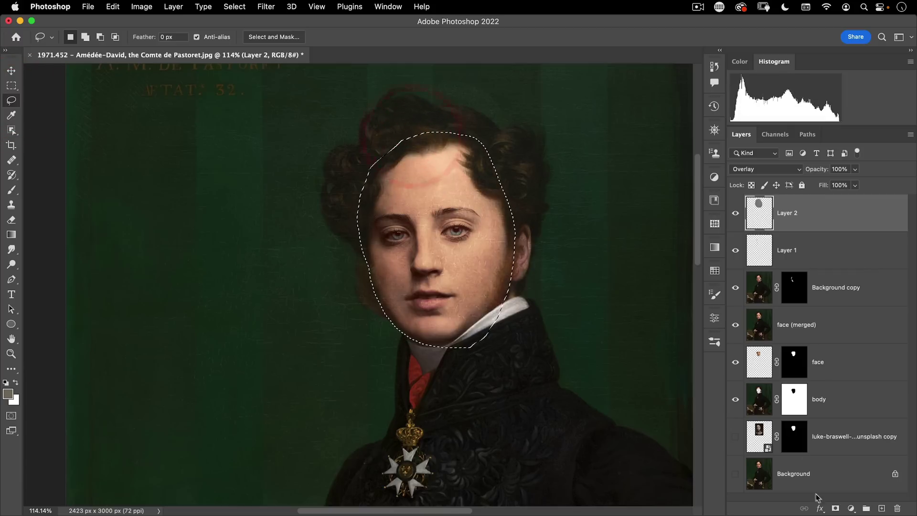
left_click(835, 508)
Feather the texture layer's mask by 38.9 px.
double_click(794, 213)
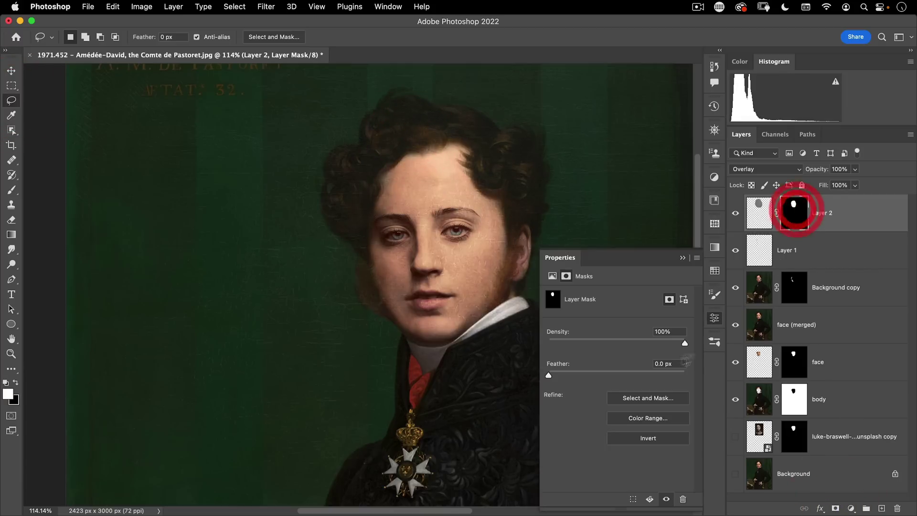
left_click_drag(550, 375, 617, 374)
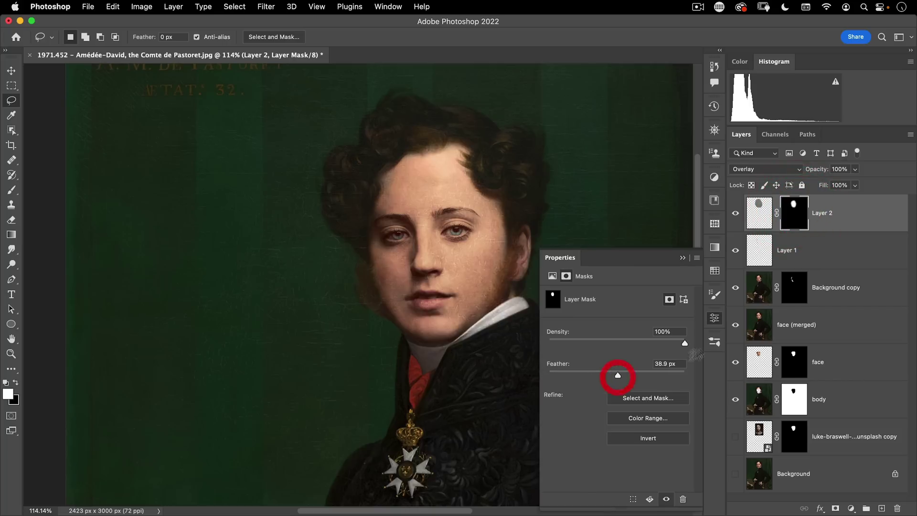
left_click(715, 322)
View the whole painting and turn on the Background layer's visibility beneath the composite.
left_click_drag(456, 308, 417, 363)
mouse_move(417, 363)
left_mouse_down()
mouse_move(483, 393)
mouse_move(396, 205)
mouse_move(405, 209)
left_mouse_up()
key("v")
key("v")
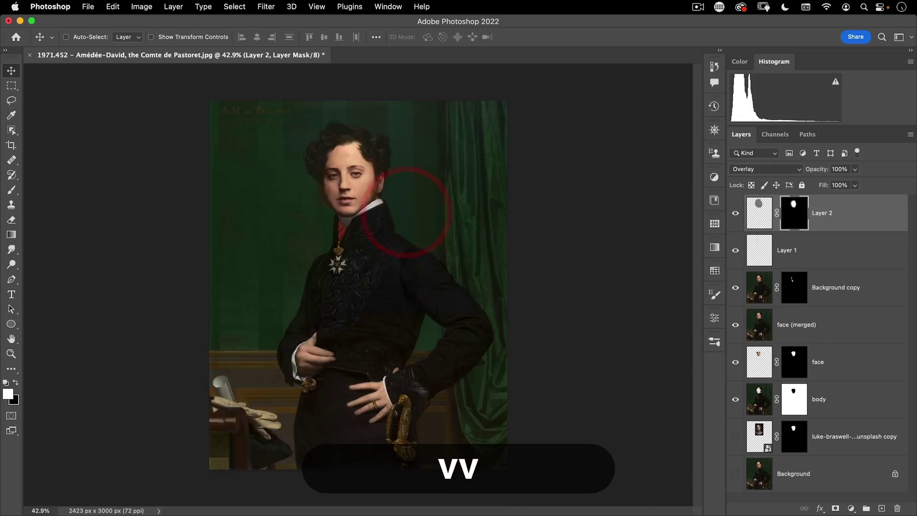
left_click(736, 473, "alt")
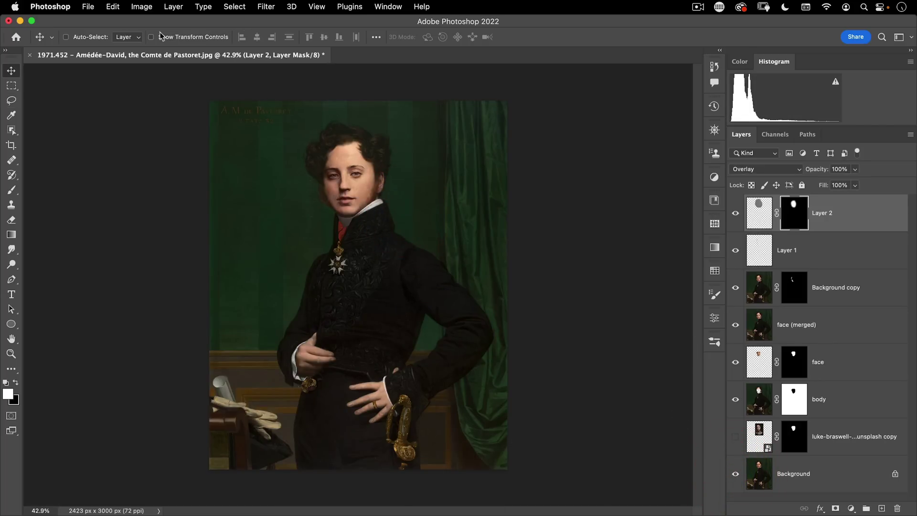
left_click(143, 7)
mouse_move(122, 9)
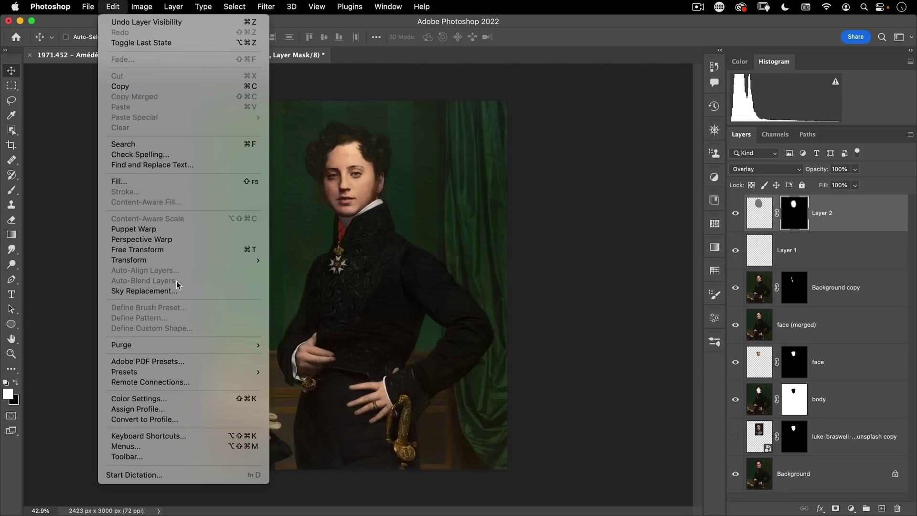
left_click(794, 213)
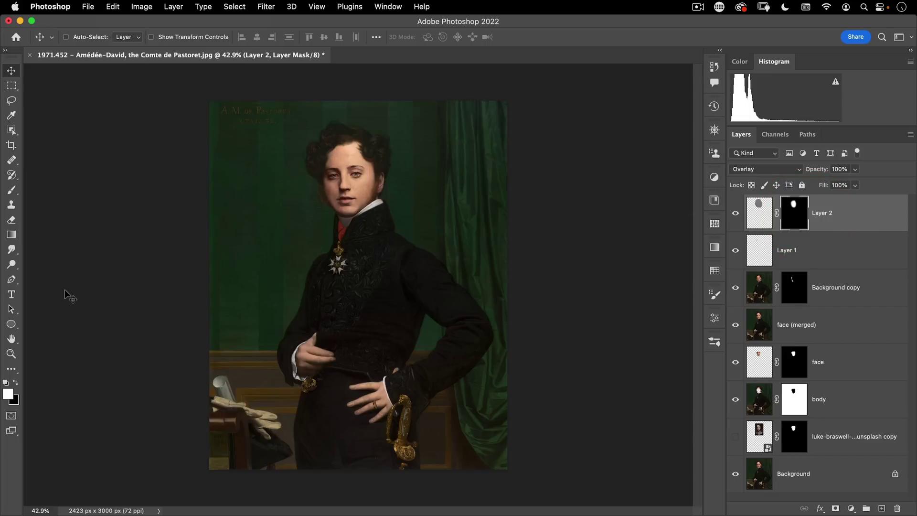
left_click(112, 7)
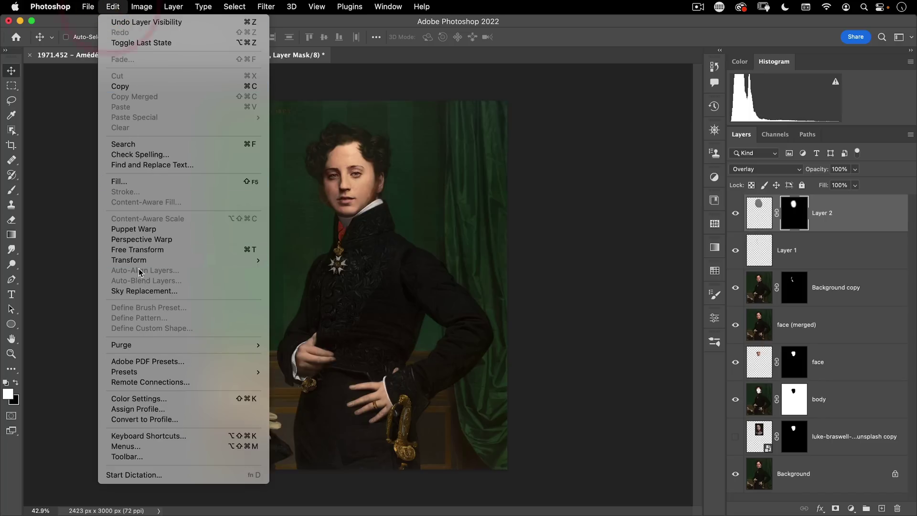
left_click(446, 281)
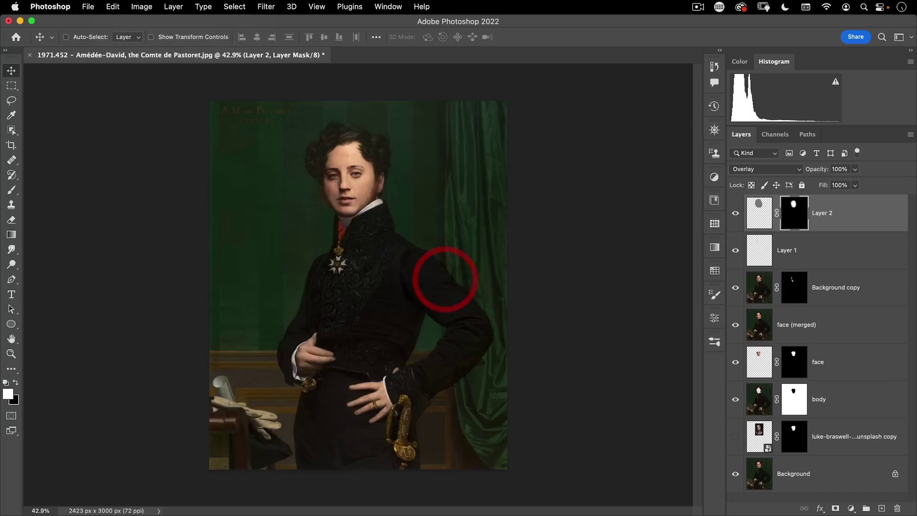